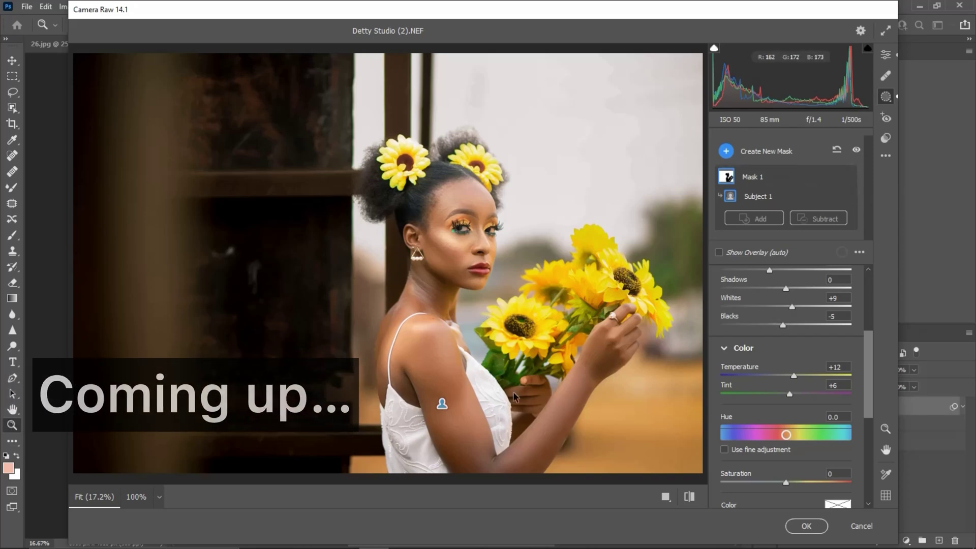
- Compare the Mask 1 edit against the defaults with before/after, then check the new mask types
{"action": "left_click", "coordinate": [689, 496]}
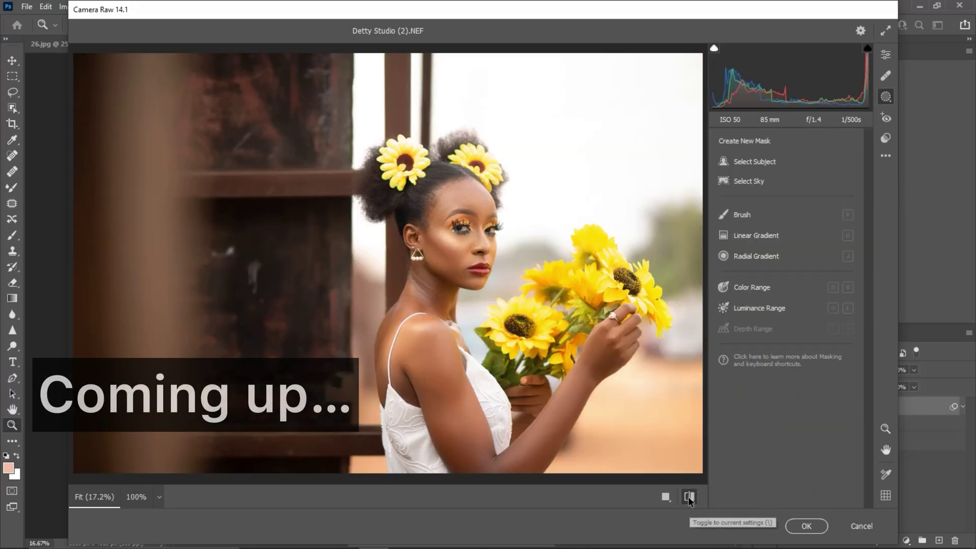
{"action": "left_click", "coordinate": [689, 496]}
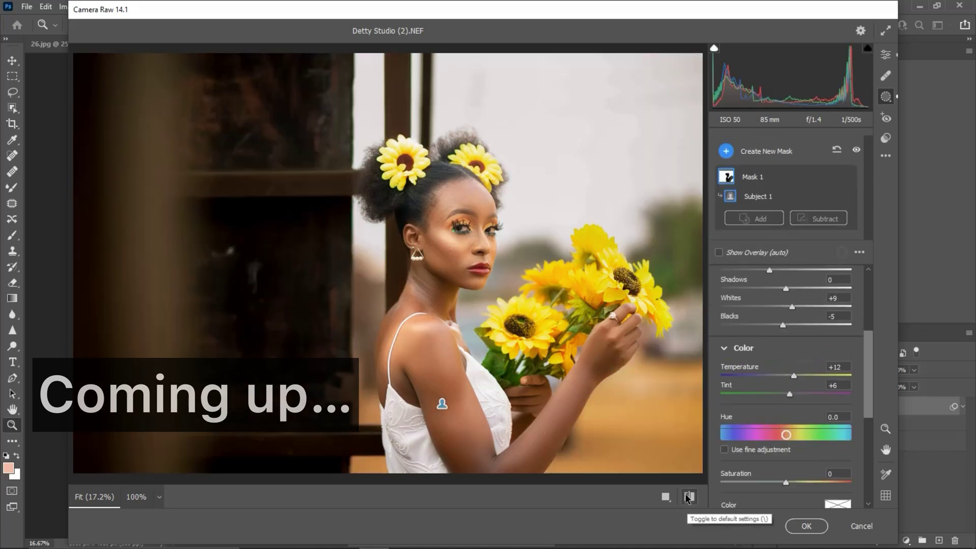
{"action": "left_click", "coordinate": [689, 496]}
{"action": "left_click", "coordinate": [689, 496]}
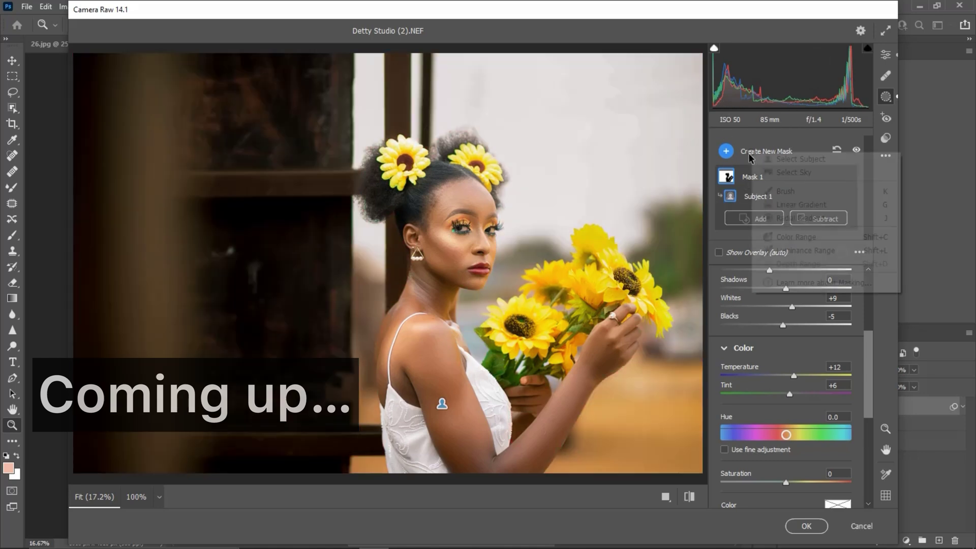
{"action": "left_click", "coordinate": [752, 151]}
{"action": "left_click", "coordinate": [777, 161]}
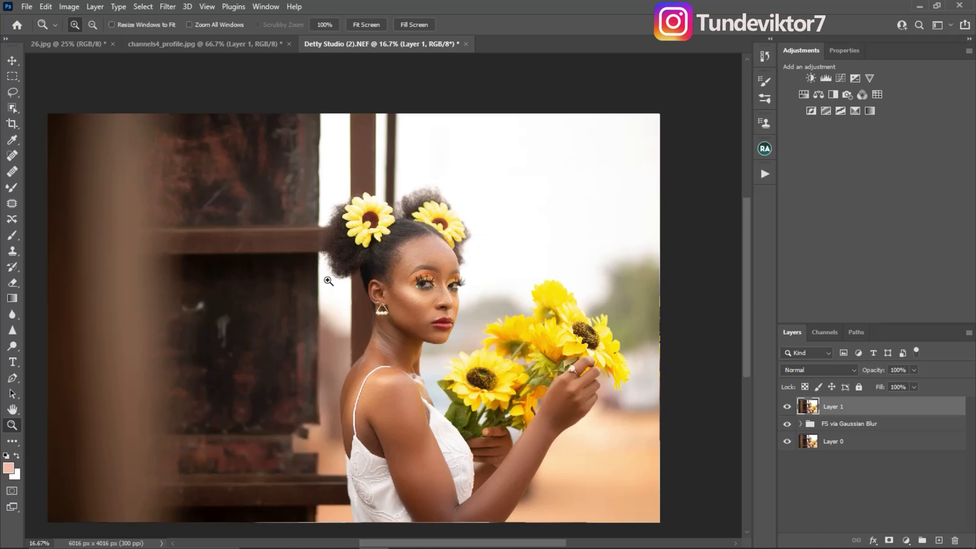
- Convert Layer 1 for smart filters and apply the Camera Raw Filter to it
{"action": "left_click_drag", "start_coordinate": [321, 275], "coordinate": [360, 254]}
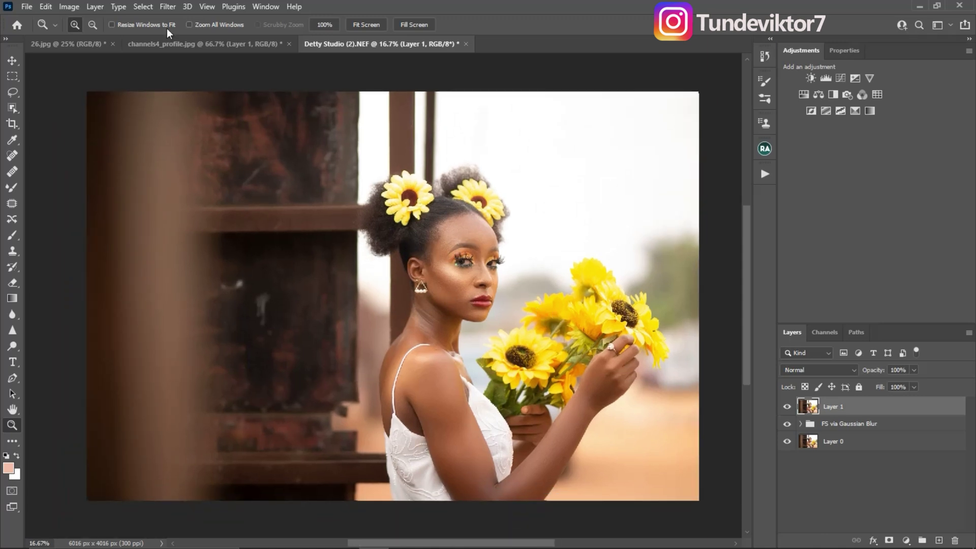
{"action": "left_click", "coordinate": [167, 7]}
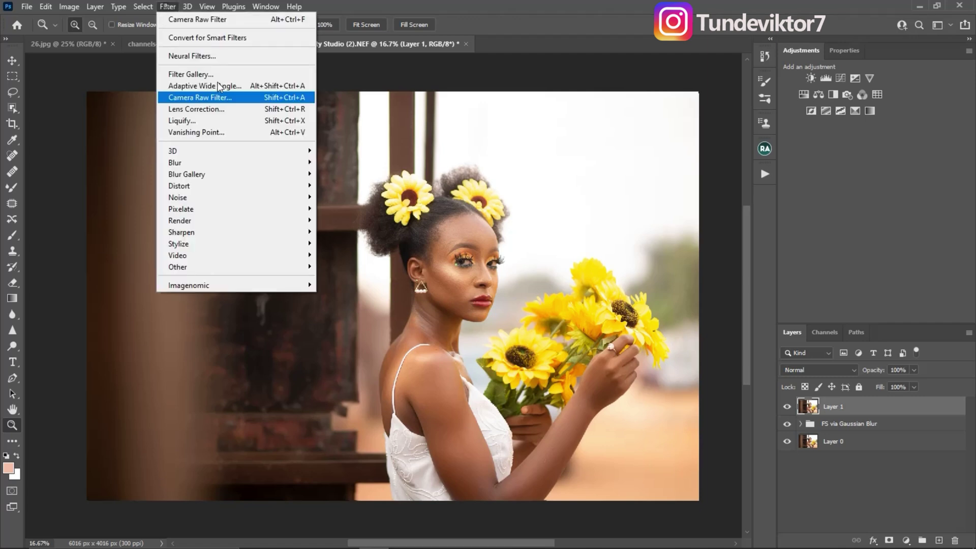
{"action": "left_click", "coordinate": [222, 40]}
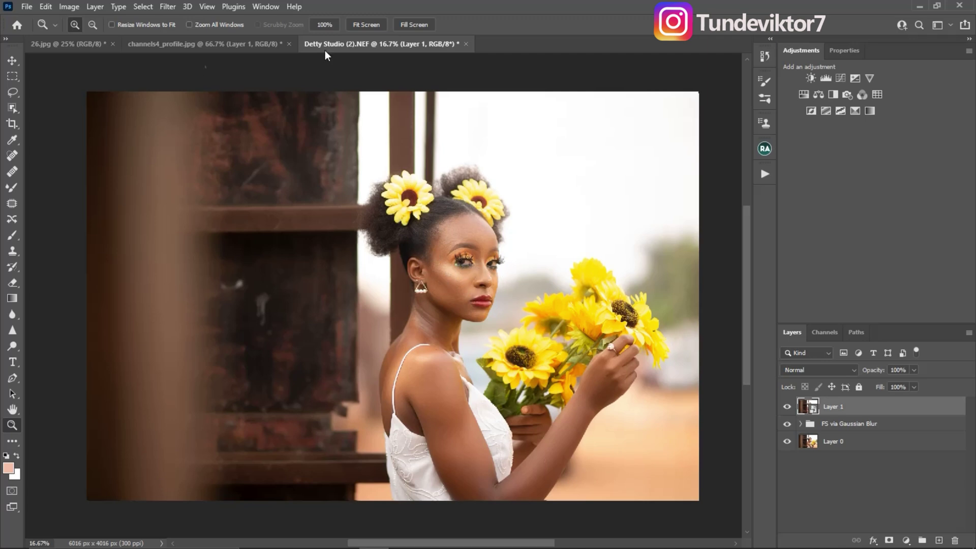
{"action": "left_click", "coordinate": [168, 6]}
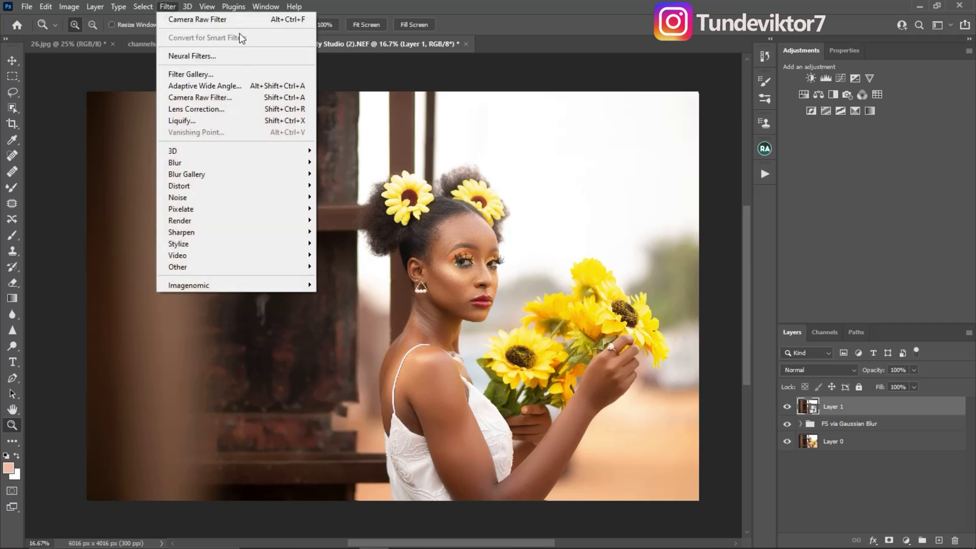
{"action": "left_click", "coordinate": [228, 100]}
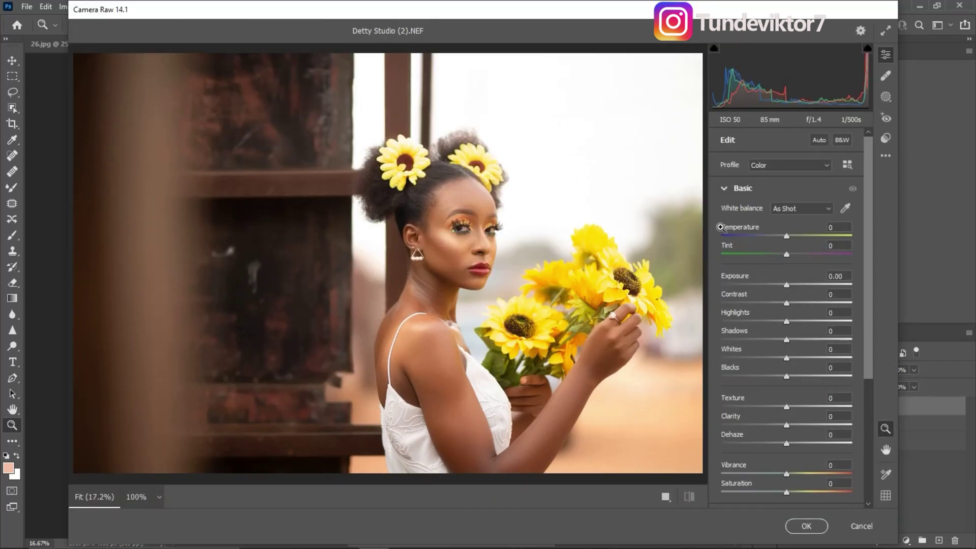
- Set Temperature −4, Tint +1, Highlights −36, Whites +10 and Blacks −25 in Basic
{"action": "left_click_drag", "start_coordinate": [774, 238], "coordinate": [800, 241]}
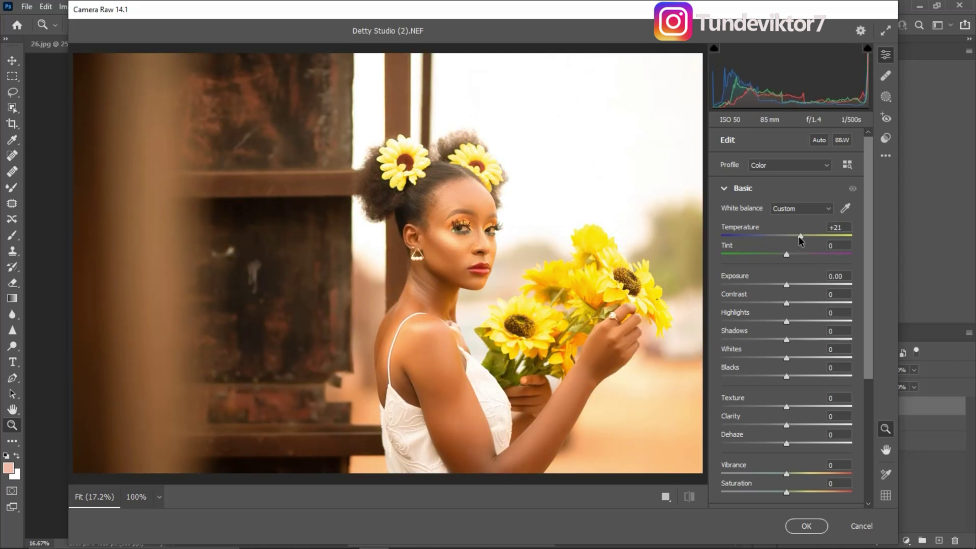
{"action": "left_click_drag", "start_coordinate": [798, 236], "coordinate": [783, 240]}
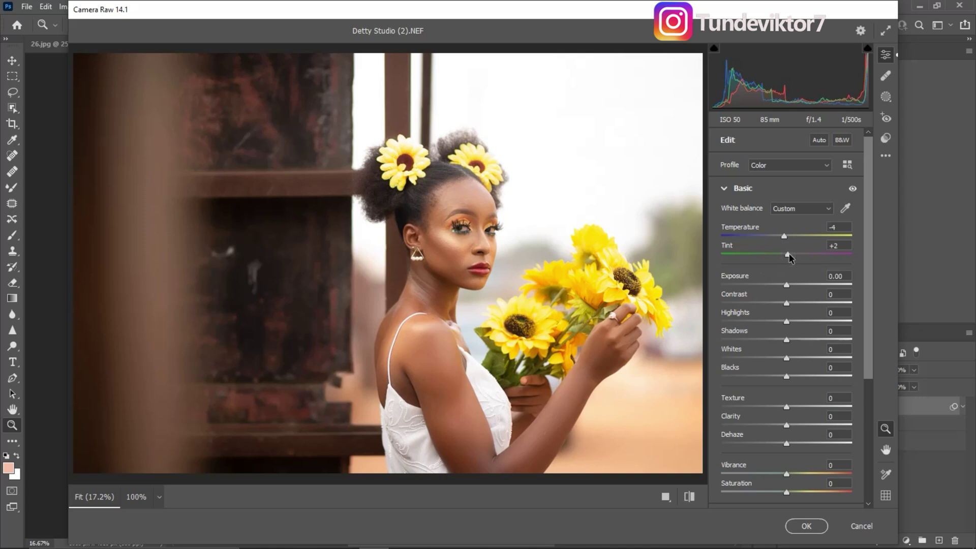
{"action": "left_click_drag", "start_coordinate": [788, 254], "coordinate": [787, 254]}
{"action": "left_click_drag", "start_coordinate": [782, 324], "coordinate": [789, 342]}
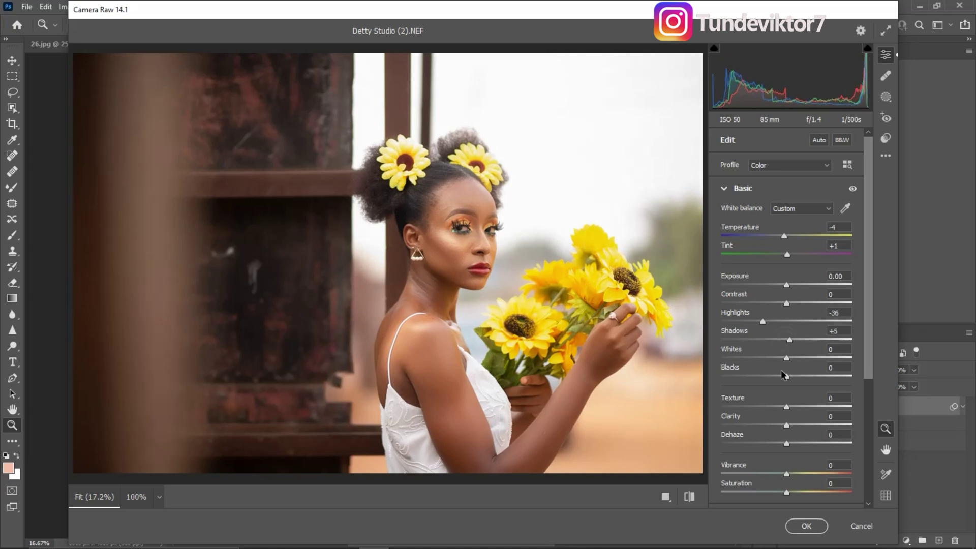
{"action": "left_click", "coordinate": [794, 357]}
{"action": "left_click_drag", "start_coordinate": [788, 378], "coordinate": [772, 381]}
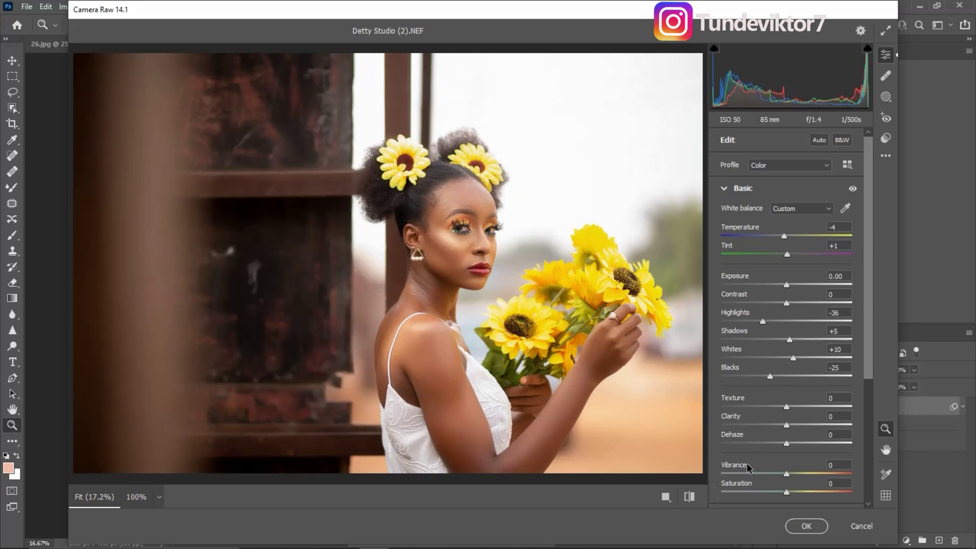
- Compare before/after, set Vibrance to +12, and collapse the Basic panel
{"action": "left_click", "coordinate": [689, 500]}
{"action": "left_click", "coordinate": [689, 501]}
{"action": "left_click_drag", "start_coordinate": [787, 476], "coordinate": [790, 491]}
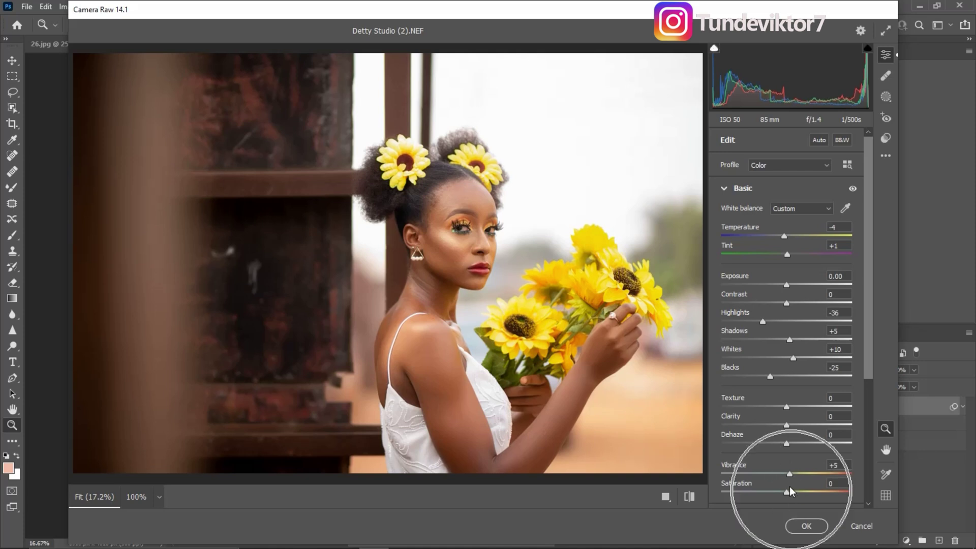
{"action": "double_click", "coordinate": [794, 475]}
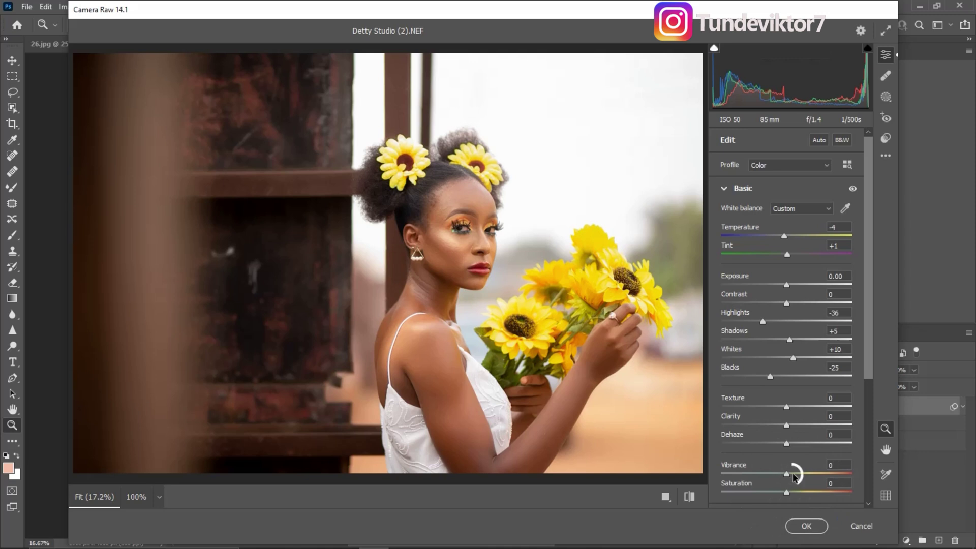
{"action": "left_click", "coordinate": [795, 475]}
{"action": "left_click", "coordinate": [725, 189]}
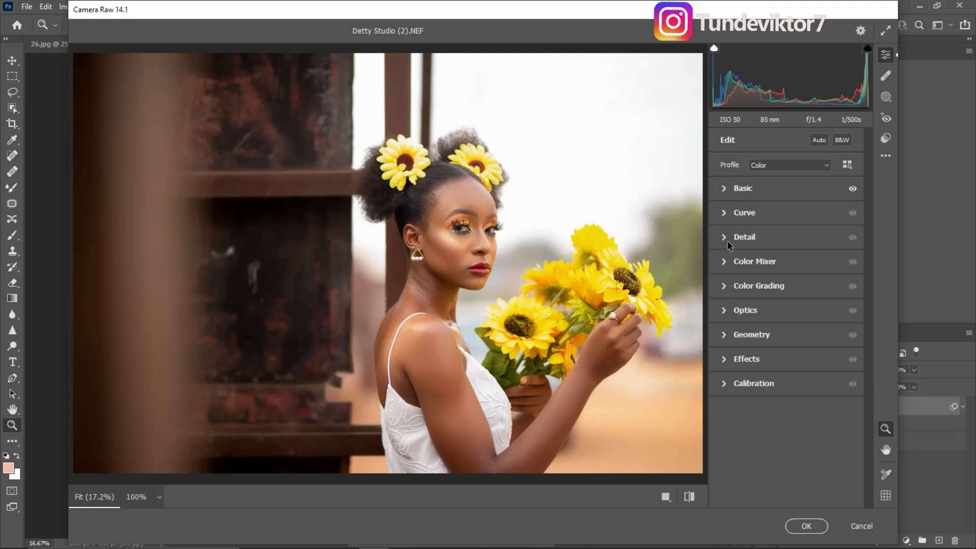
- Open the red channel tone curve and try a midtone lift, then remove it
{"action": "left_click", "coordinate": [724, 212]}
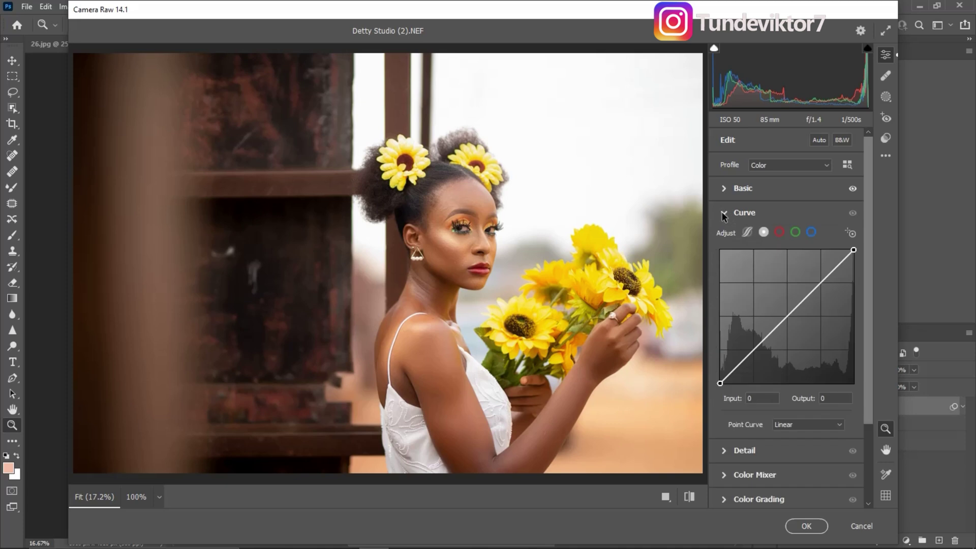
{"action": "left_click", "coordinate": [780, 232]}
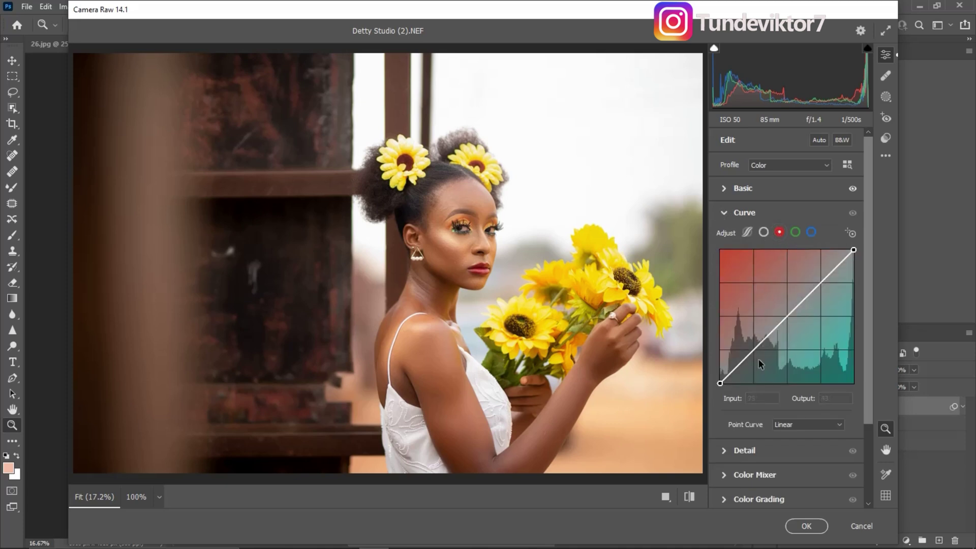
{"action": "mouse_move", "coordinate": [782, 315]}
{"action": "left_mouse_down"}
{"action": "mouse_move", "coordinate": [773, 312]}
{"action": "mouse_move", "coordinate": [787, 327]}
{"action": "mouse_move", "coordinate": [789, 317]}
{"action": "left_mouse_up"}
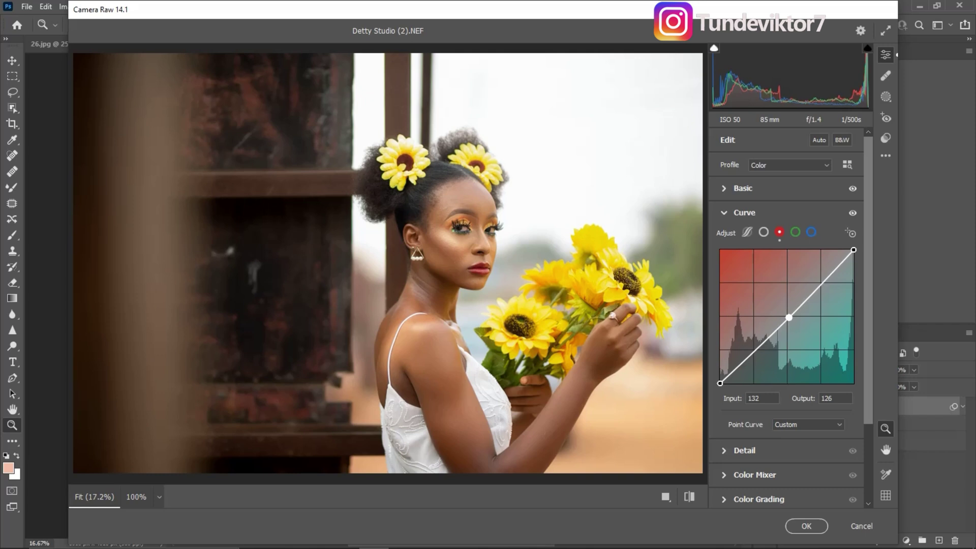
{"action": "double_click", "coordinate": [786, 318]}
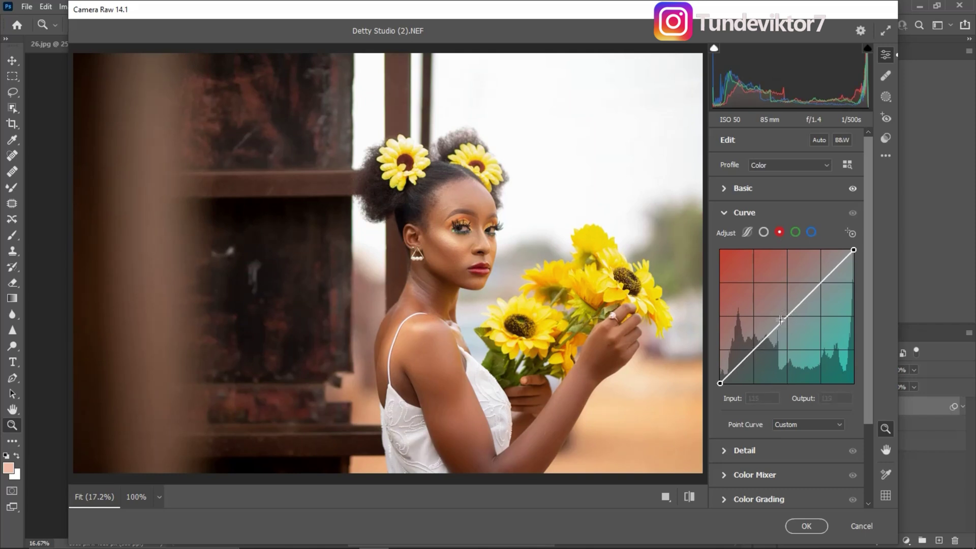
- Add red curve points at 40/36 and 191/191, check green, and return to the RGB curve
{"action": "left_click", "coordinate": [742, 363]}
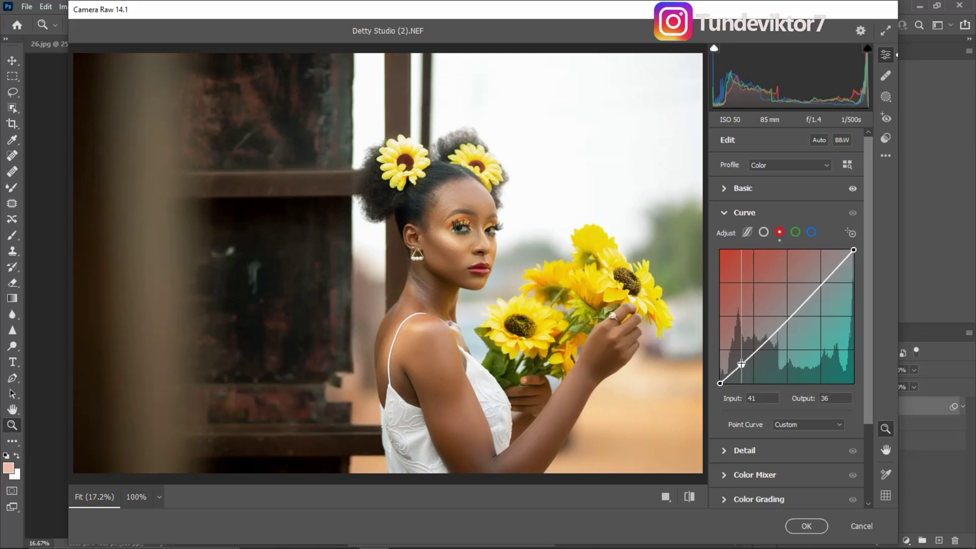
{"action": "left_click_drag", "start_coordinate": [741, 363], "coordinate": [741, 364]}
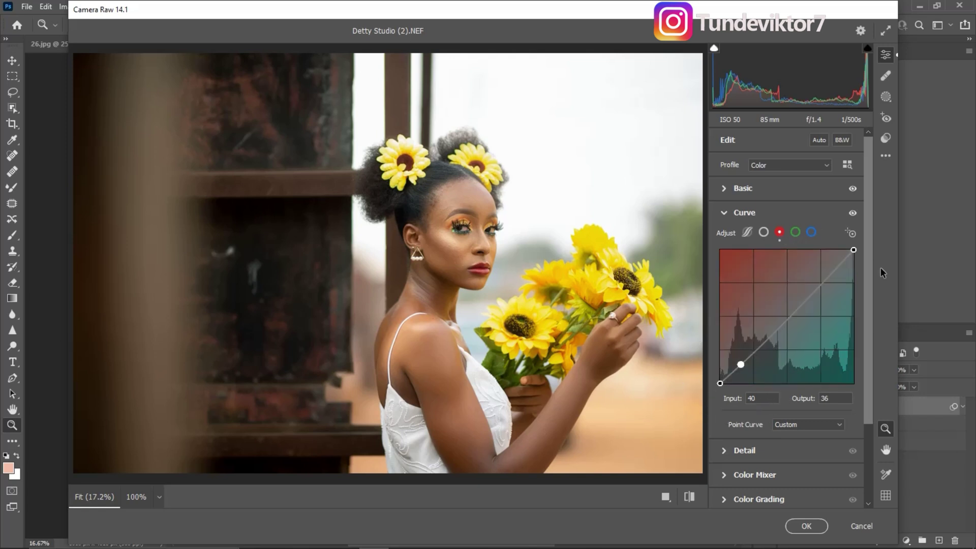
{"action": "left_click", "coordinate": [821, 283]}
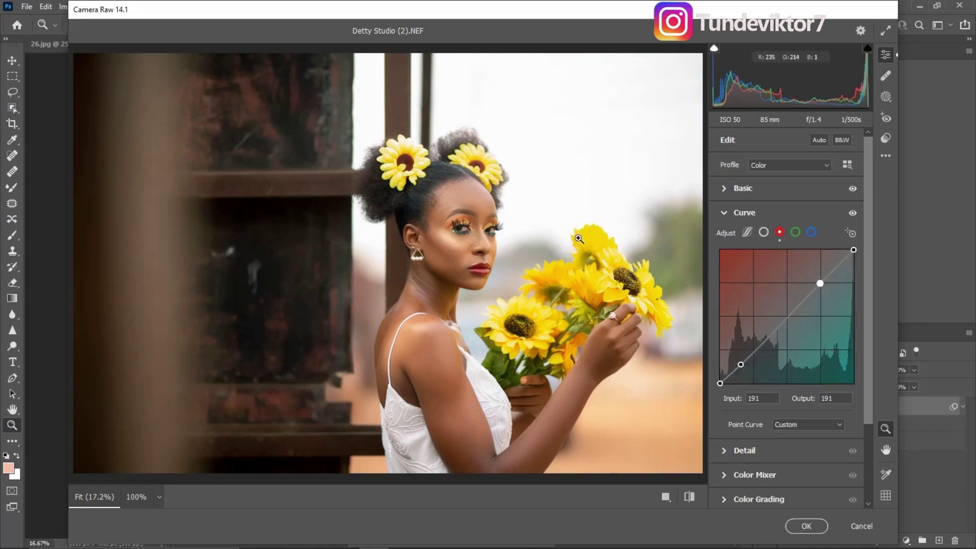
{"action": "left_click", "coordinate": [796, 231]}
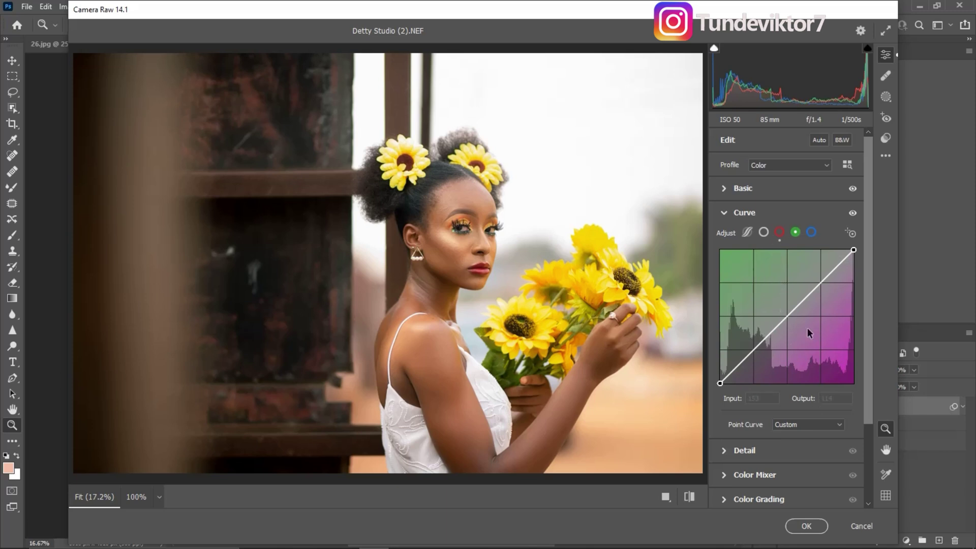
{"action": "left_click", "coordinate": [764, 232]}
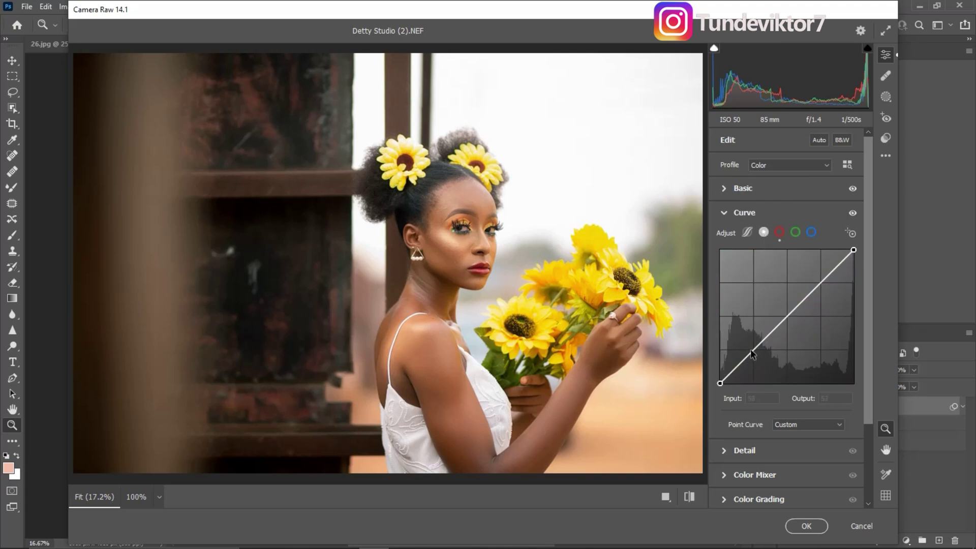
- Try RGB curve points at 64/59 and 188/195, then undo them back to a straight diagonal
{"action": "left_click_drag", "start_coordinate": [751, 349], "coordinate": [754, 352]}
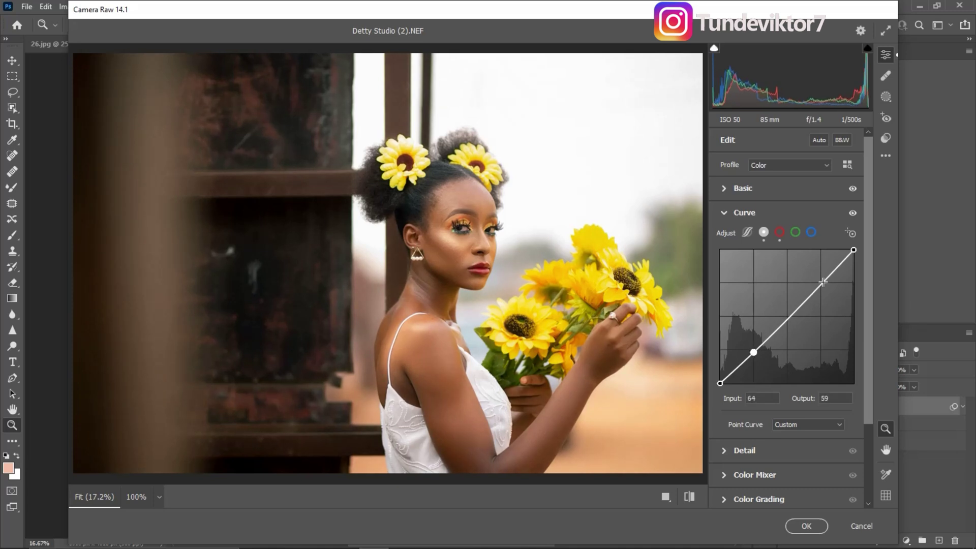
{"action": "left_click_drag", "start_coordinate": [823, 283], "coordinate": [818, 281]}
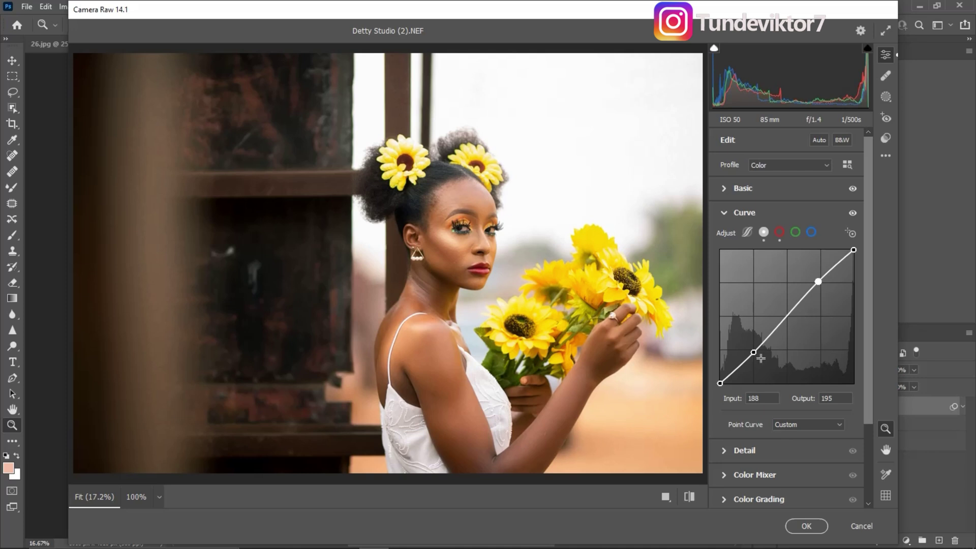
{"action": "left_click_drag", "start_coordinate": [753, 352], "coordinate": [752, 355]}
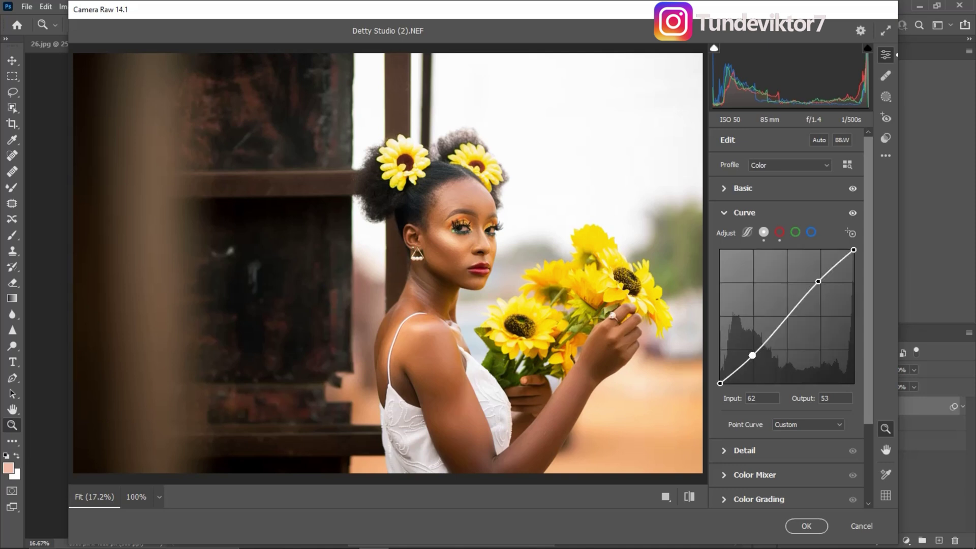
{"action": "key", "text": "ctrl+z"}
{"action": "key", "text": "ctrl+z"}
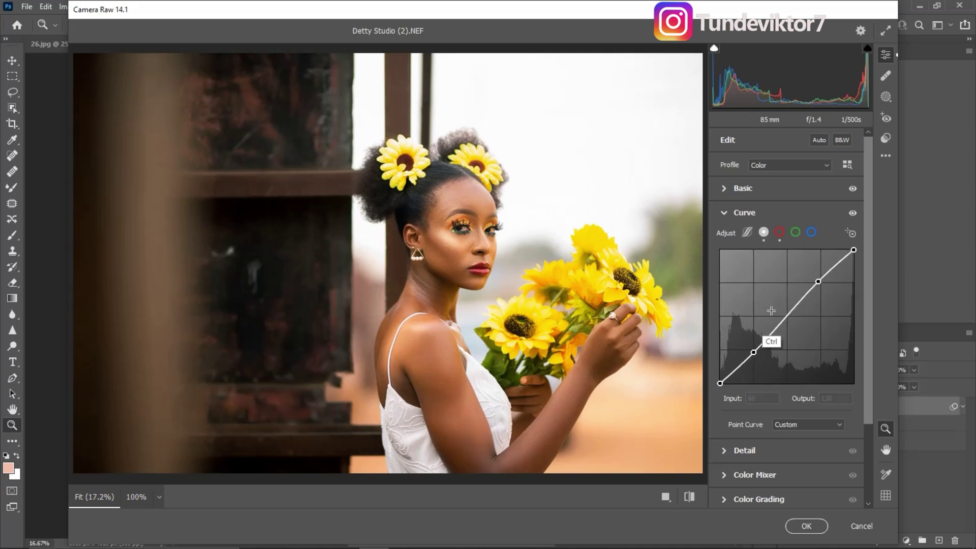
{"action": "key", "text": "ctrl+z"}
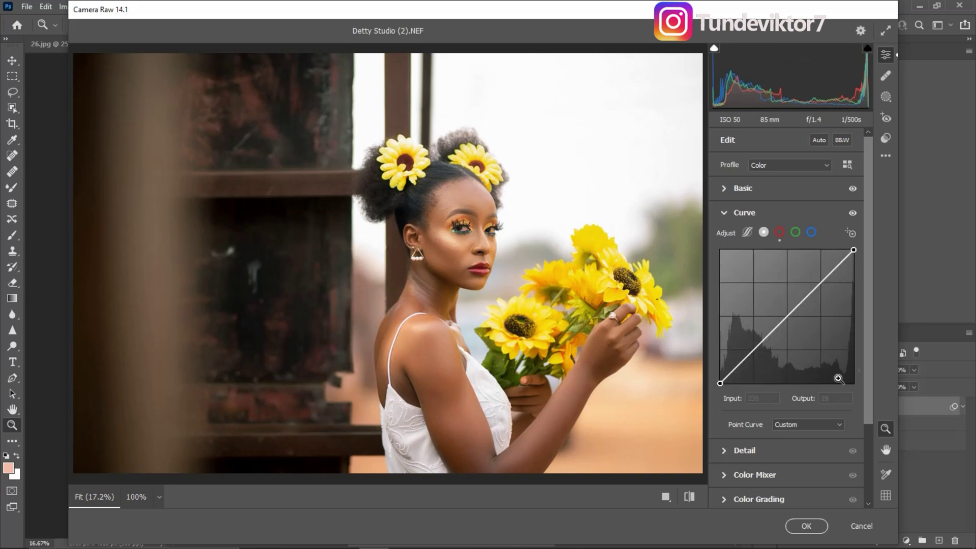
{"action": "left_click", "coordinate": [724, 213]}
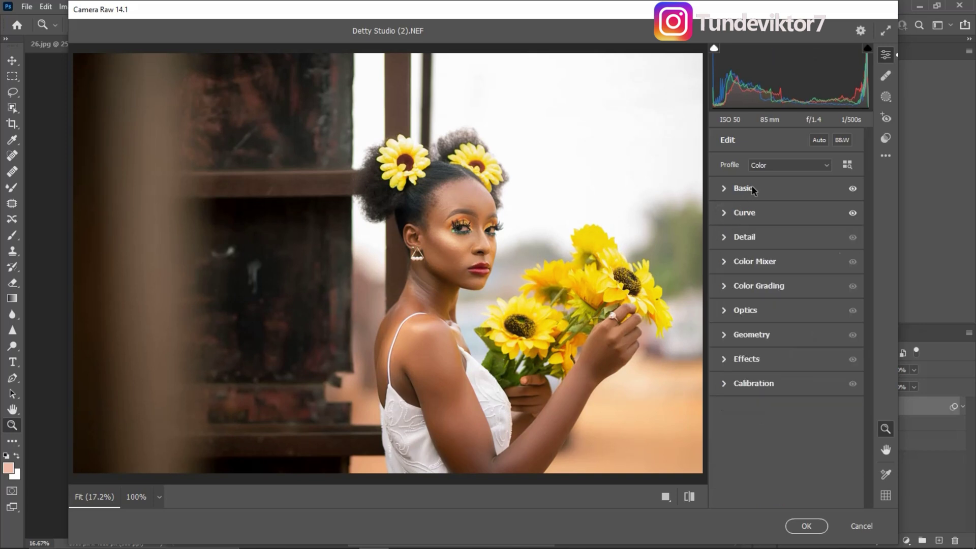
- Try green and red shadow tints and a purple midtone tint, then leave Color Grading neutral
{"action": "left_click", "coordinate": [723, 286]}
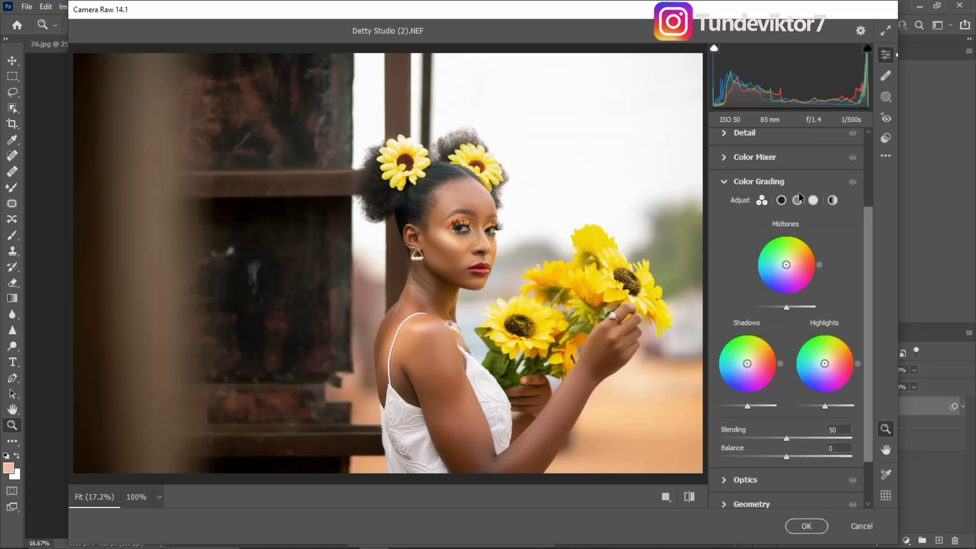
{"action": "left_click", "coordinate": [781, 201]}
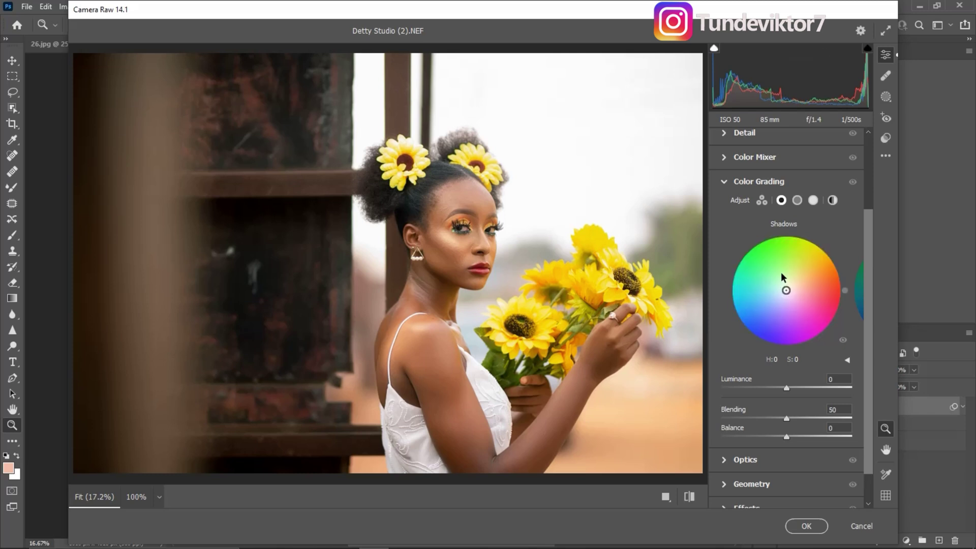
{"action": "left_click_drag", "start_coordinate": [786, 290], "coordinate": [777, 264]}
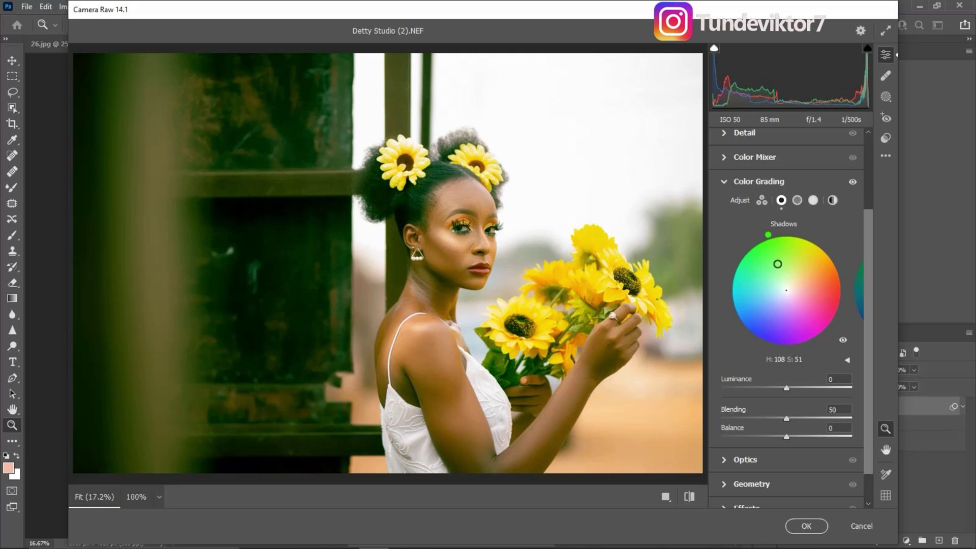
{"action": "mouse_move", "coordinate": [777, 264]}
{"action": "left_mouse_down"}
{"action": "mouse_move", "coordinate": [828, 289]}
{"action": "mouse_move", "coordinate": [786, 290]}
{"action": "left_mouse_up"}
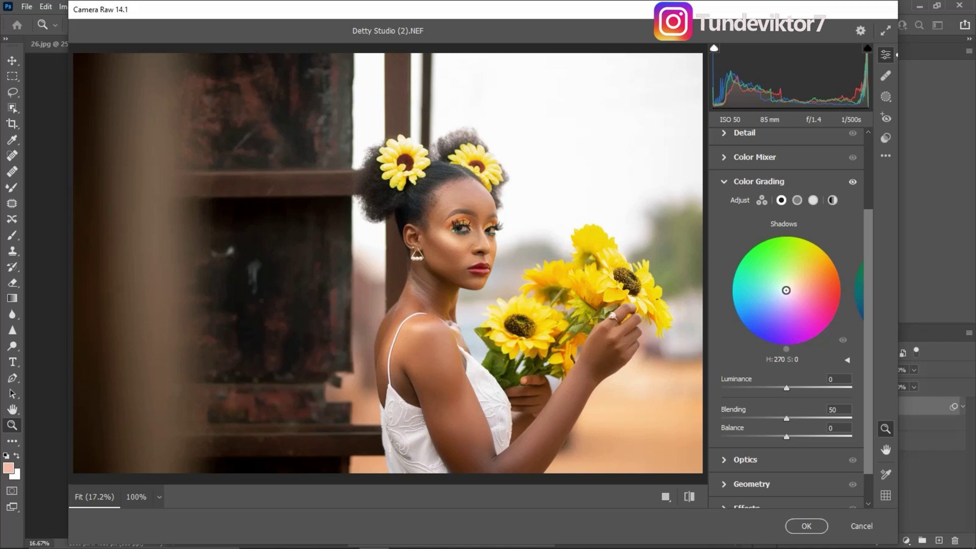
{"action": "left_click", "coordinate": [797, 200]}
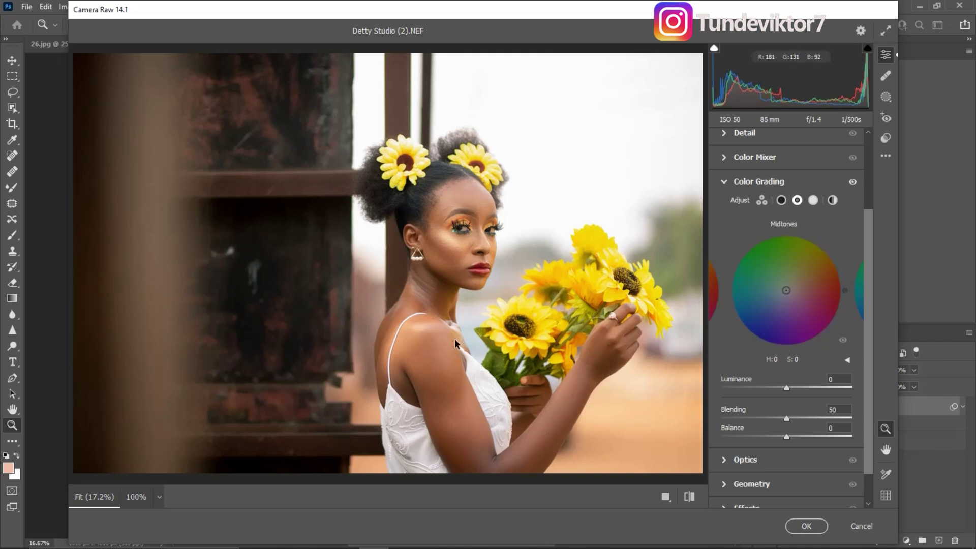
{"action": "mouse_move", "coordinate": [786, 290]}
{"action": "left_mouse_down"}
{"action": "mouse_move", "coordinate": [785, 268]}
{"action": "mouse_move", "coordinate": [770, 275]}
{"action": "mouse_move", "coordinate": [768, 305]}
{"action": "mouse_move", "coordinate": [793, 326]}
{"action": "mouse_move", "coordinate": [823, 310]}
{"action": "mouse_move", "coordinate": [786, 291]}
{"action": "left_mouse_up"}
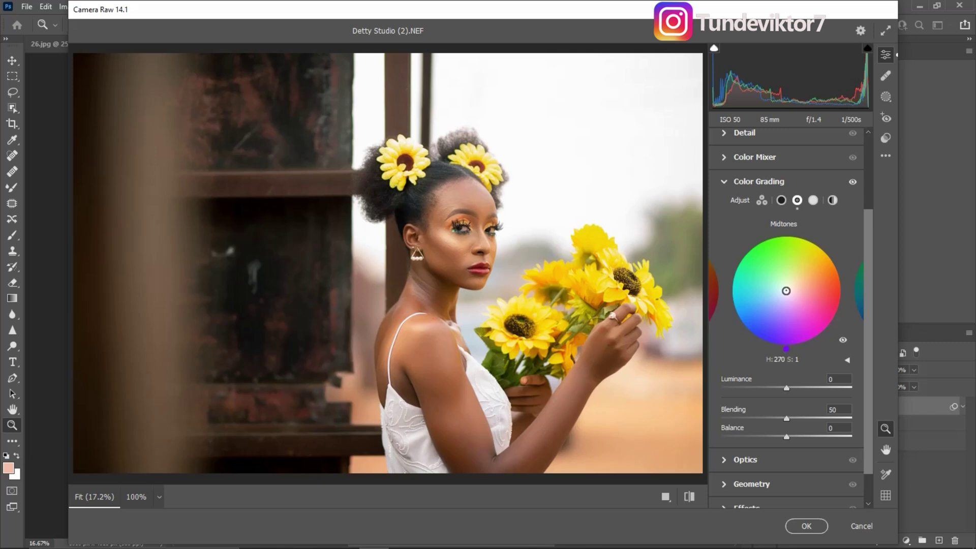
{"action": "left_click_drag", "start_coordinate": [811, 264], "coordinate": [791, 298]}
{"action": "left_click", "coordinate": [814, 200]}
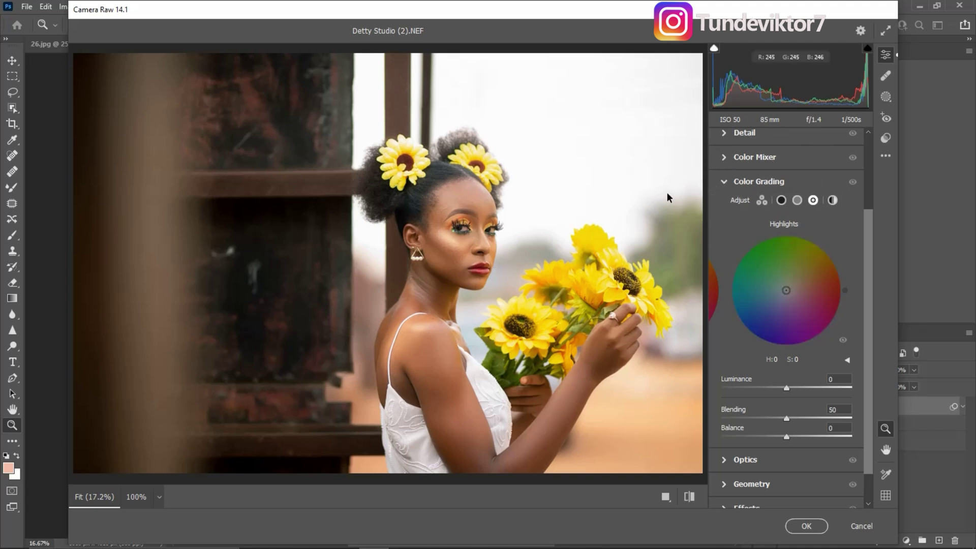
{"action": "left_click", "coordinate": [724, 182]}
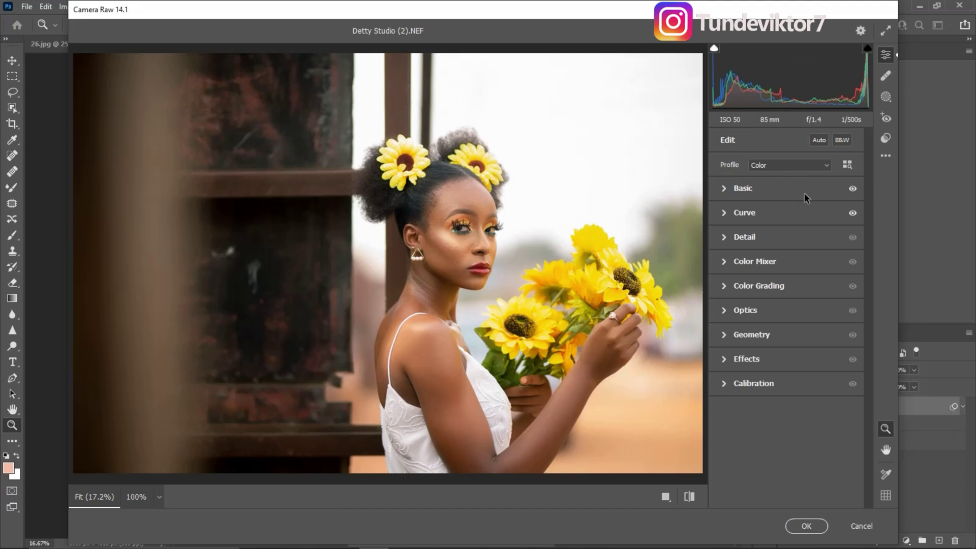
- Expand Color Mixer and cycle through the Hue, Saturation and Luminance tabs, ending on Hue
{"action": "left_click", "coordinate": [725, 262]}
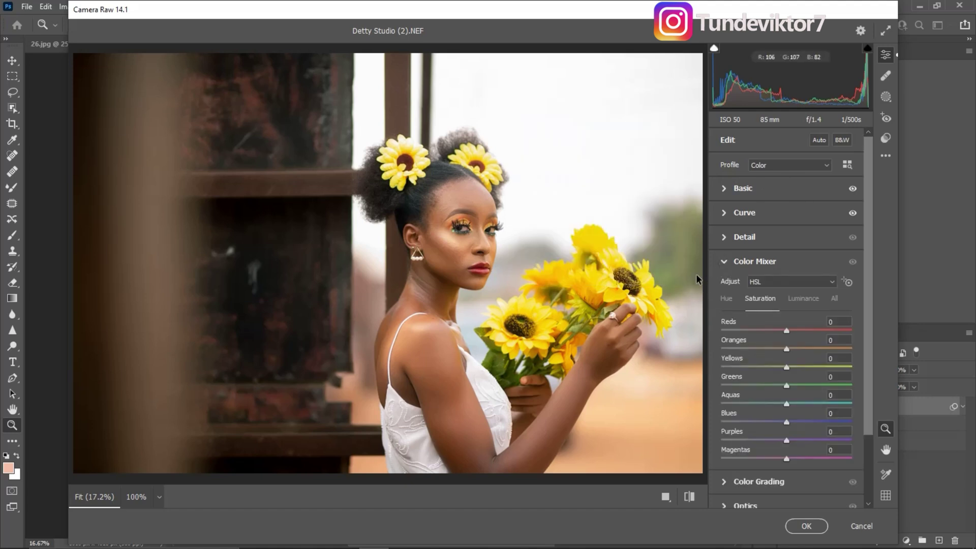
{"action": "left_click", "coordinate": [726, 300]}
{"action": "left_click", "coordinate": [761, 299]}
{"action": "left_click", "coordinate": [808, 300]}
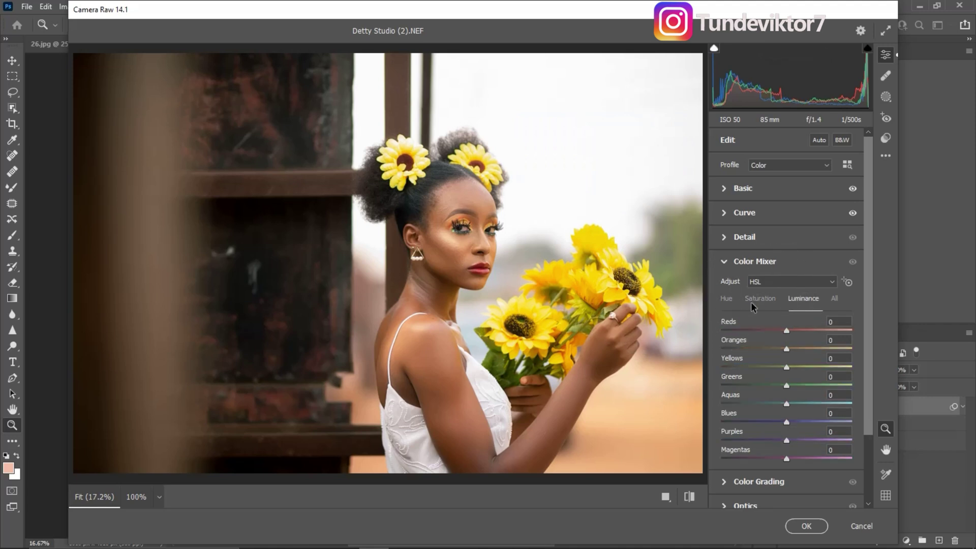
{"action": "left_click", "coordinate": [728, 299]}
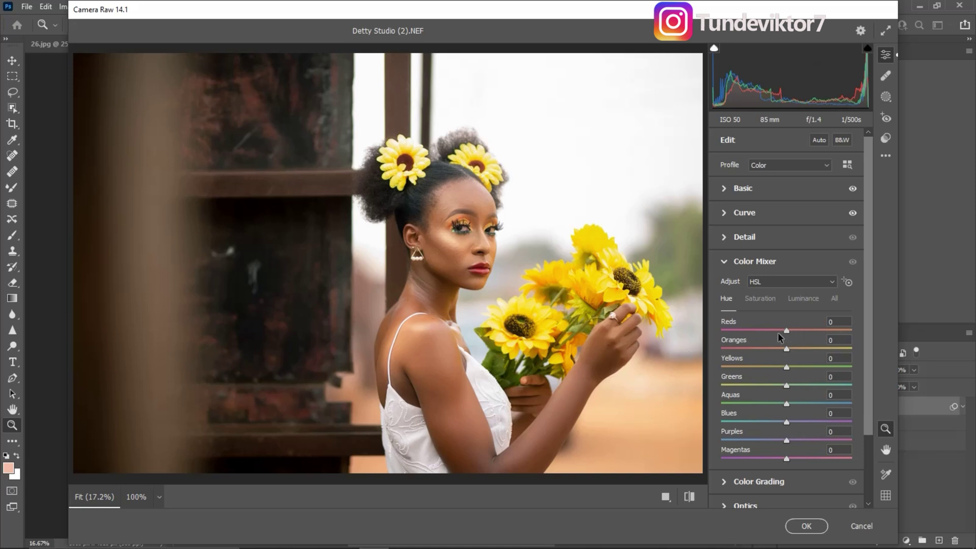
{"action": "left_click", "coordinate": [763, 301]}
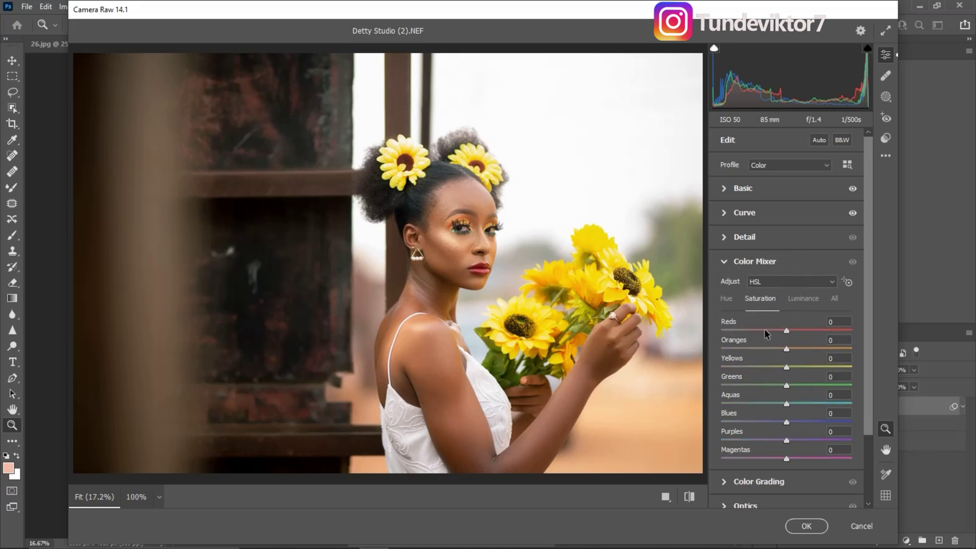
{"action": "left_click", "coordinate": [808, 301]}
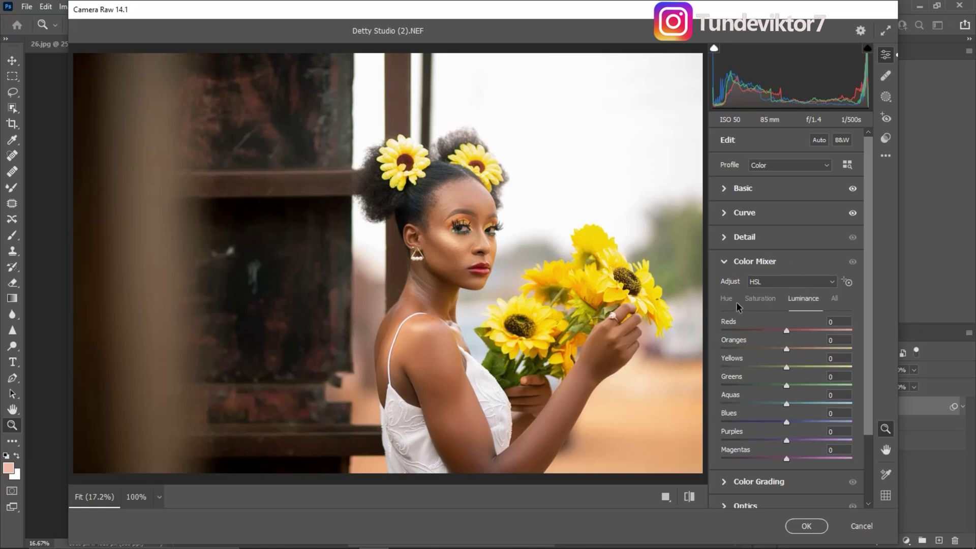
{"action": "left_click", "coordinate": [722, 300]}
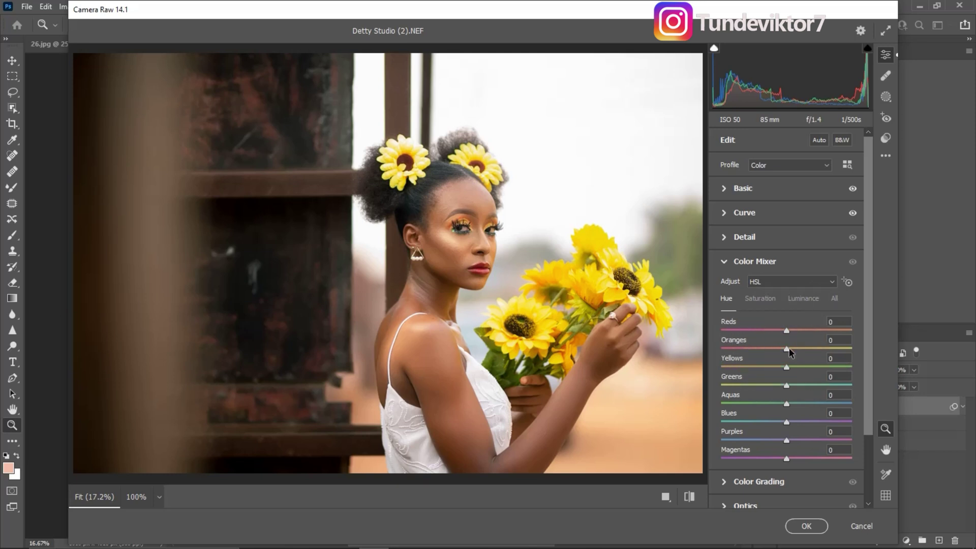
- Set hues to Reds +5, Oranges +6, Yellows −7, Greens +56, Aquas −46, Magentas +19
{"action": "left_click_drag", "start_coordinate": [786, 351], "coordinate": [792, 352]}
{"action": "left_click_drag", "start_coordinate": [791, 352], "coordinate": [789, 331]}
{"action": "left_click", "coordinate": [786, 366]}
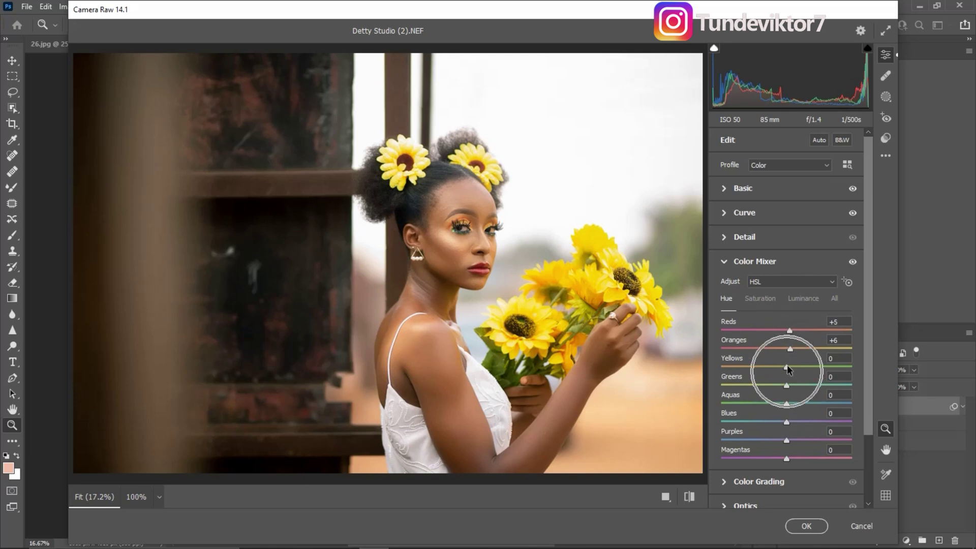
{"action": "left_click_drag", "start_coordinate": [787, 367], "coordinate": [786, 369]}
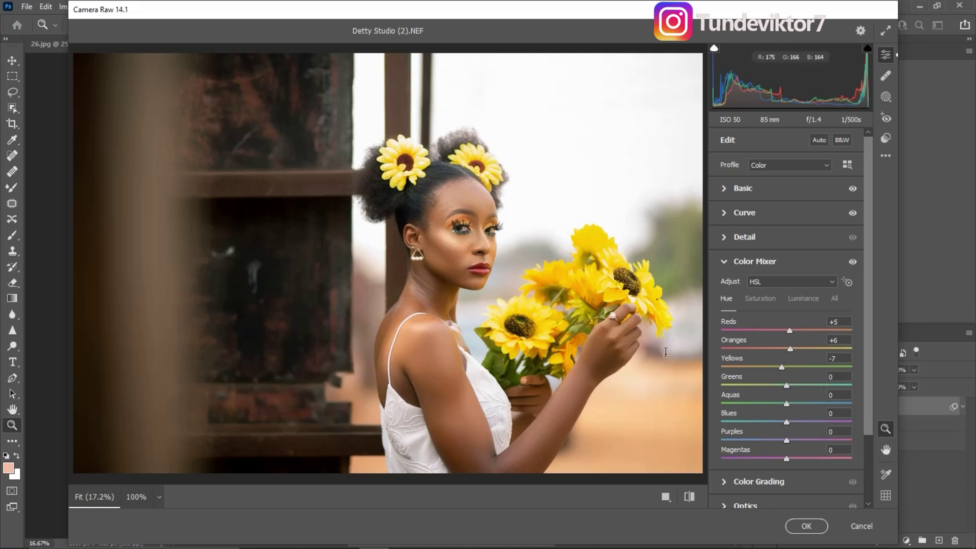
{"action": "left_click_drag", "start_coordinate": [825, 383], "coordinate": [804, 386]}
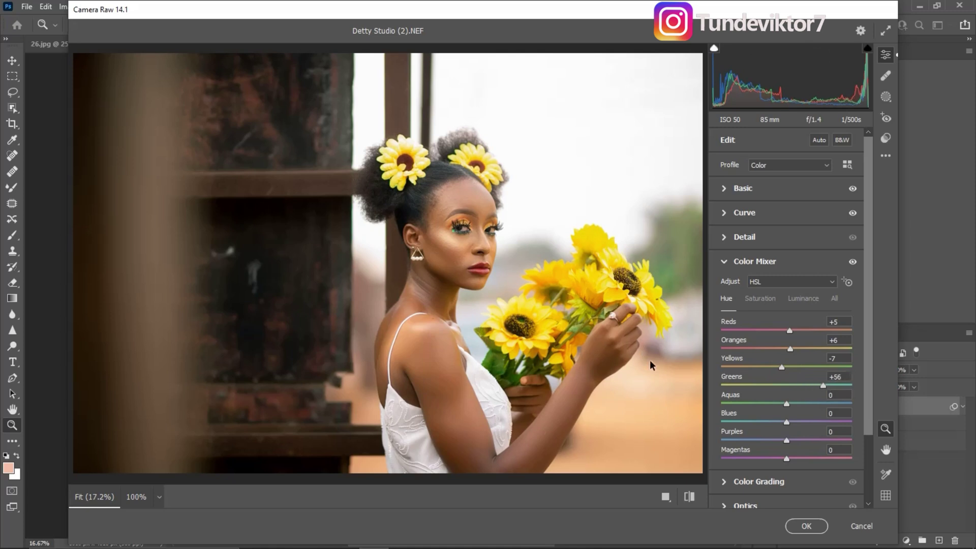
{"action": "left_click_drag", "start_coordinate": [787, 403], "coordinate": [757, 405]}
{"action": "left_click_drag", "start_coordinate": [790, 459], "coordinate": [799, 461]}
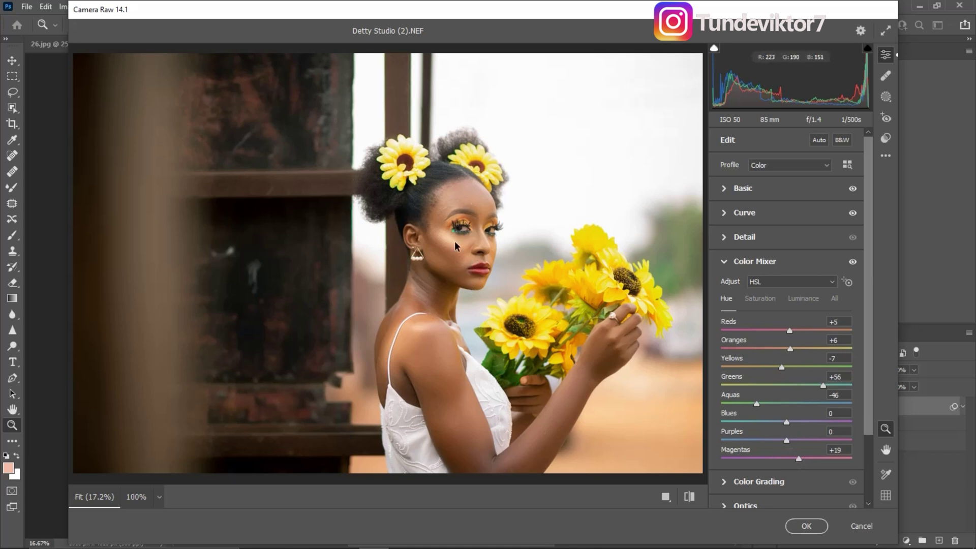
- Set saturation to Reds −7, Oranges +3 and Yellows +15
{"action": "left_click", "coordinate": [758, 298]}
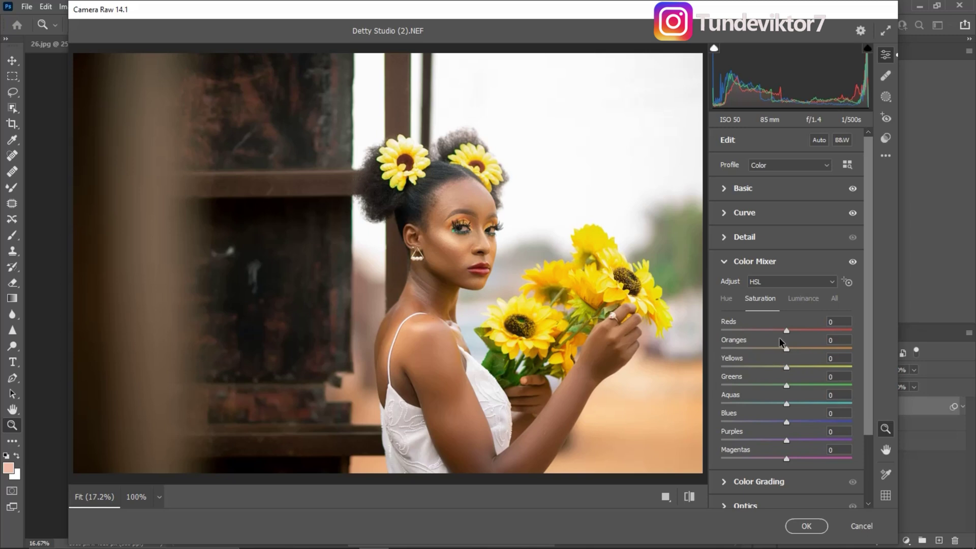
{"action": "left_click_drag", "start_coordinate": [787, 331], "coordinate": [782, 333]}
{"action": "left_click_drag", "start_coordinate": [787, 367], "coordinate": [796, 367]}
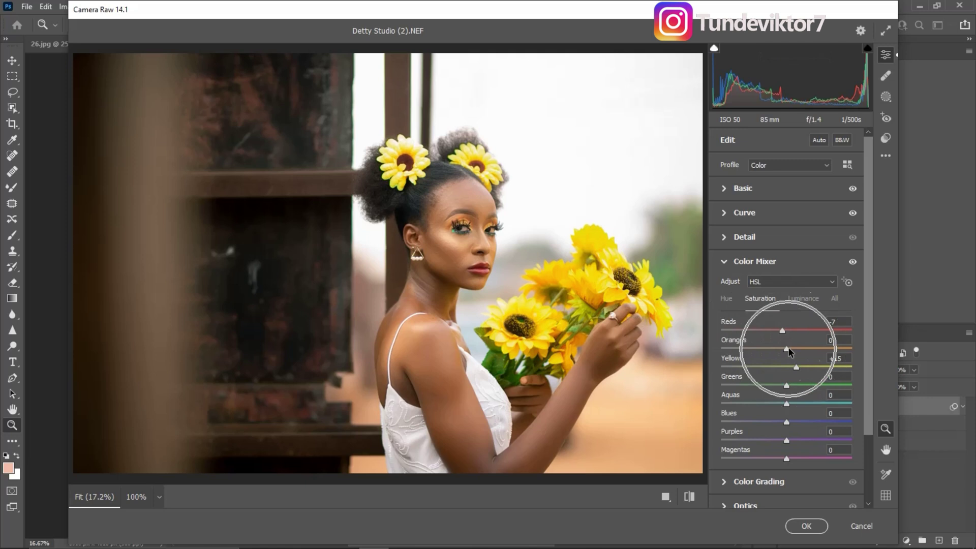
{"action": "left_click_drag", "start_coordinate": [788, 346], "coordinate": [789, 349]}
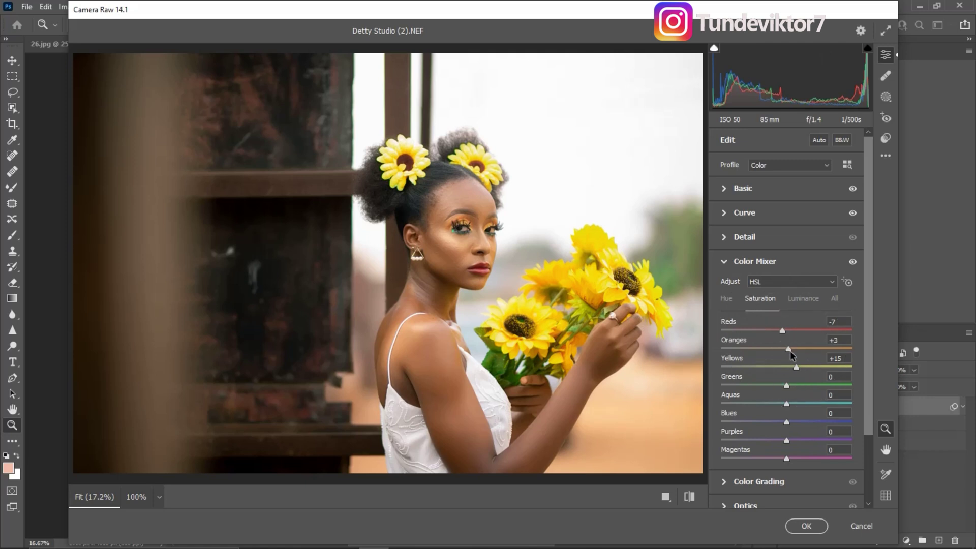
{"action": "left_click", "coordinate": [804, 299]}
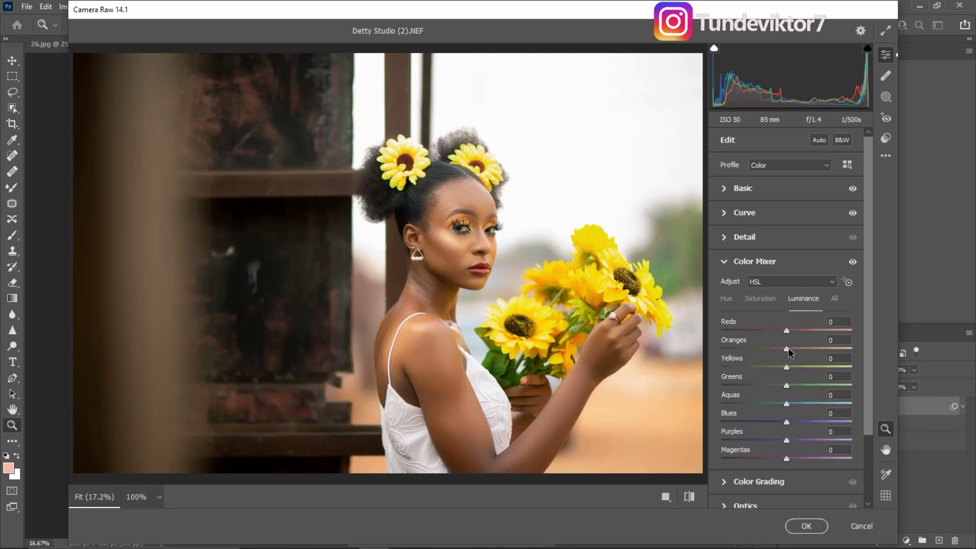
- Push Oranges luminance up, settle it at +13, and collapse the Color Mixer
{"action": "left_click_drag", "start_coordinate": [786, 349], "coordinate": [857, 340]}
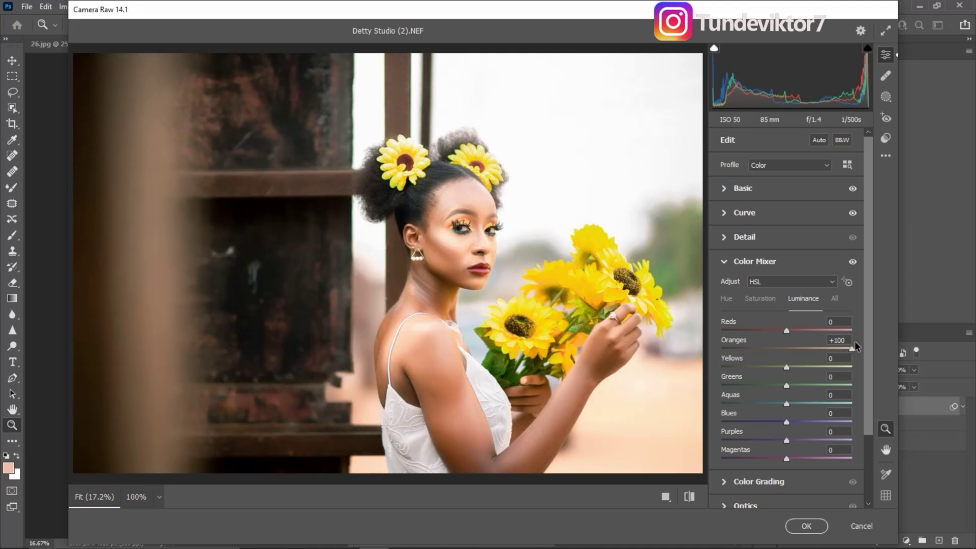
{"action": "left_click_drag", "start_coordinate": [851, 346], "coordinate": [798, 356]}
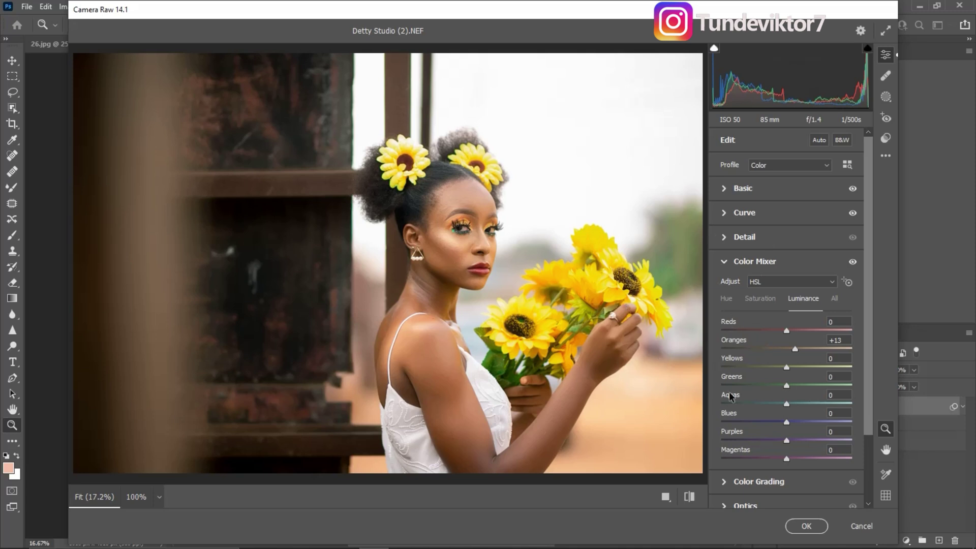
{"action": "left_click", "coordinate": [726, 263]}
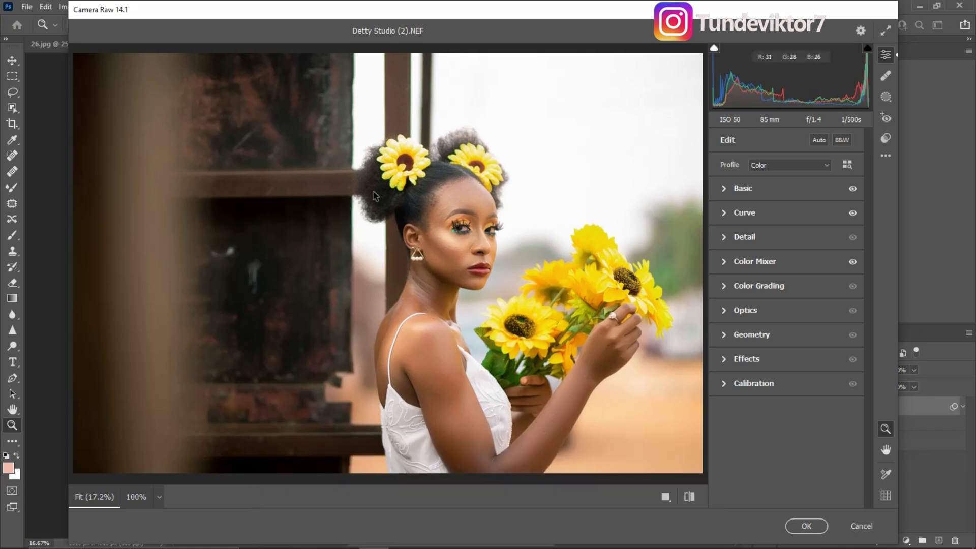
- Create Mask 1 with Select Subject, invert it to cover the background, and hide the overlay
{"action": "left_click", "coordinate": [885, 98]}
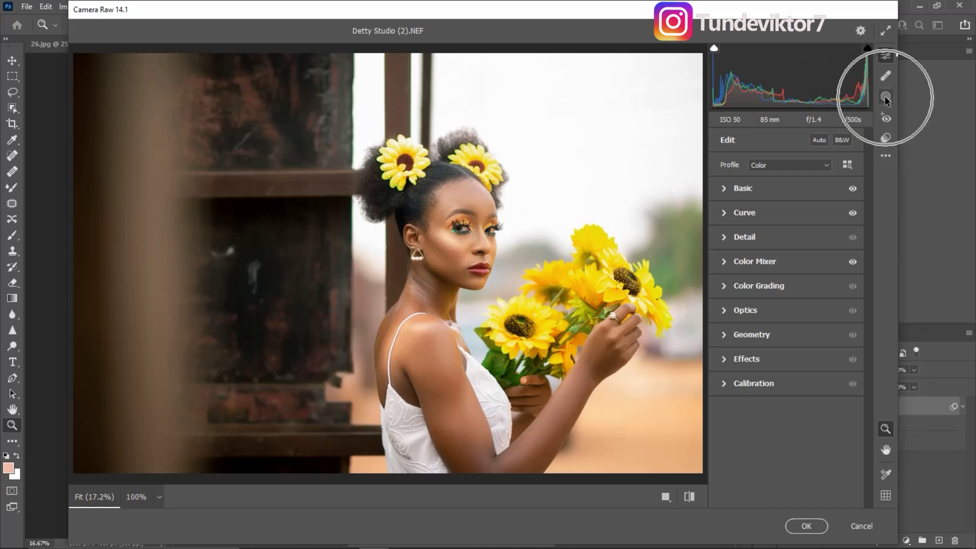
{"action": "left_click", "coordinate": [748, 163]}
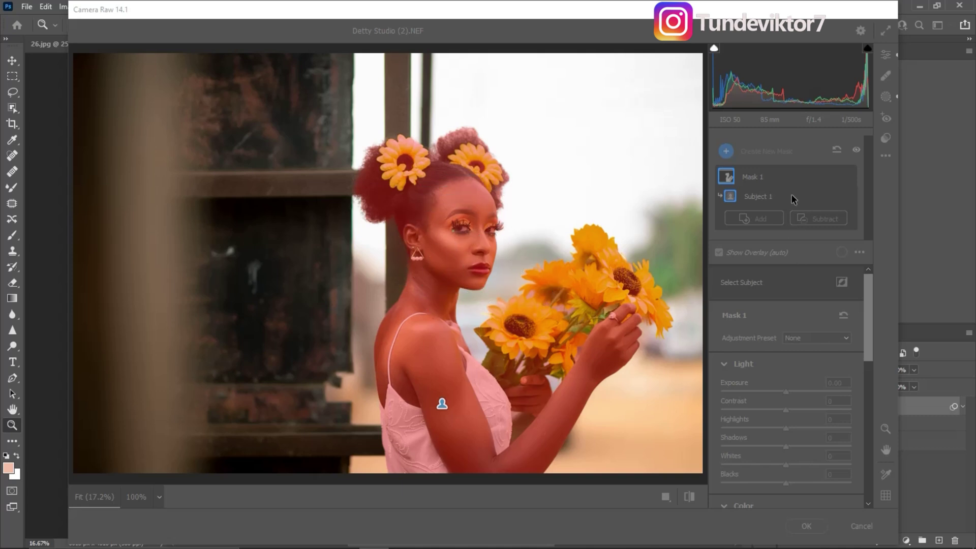
{"action": "left_click", "coordinate": [842, 282]}
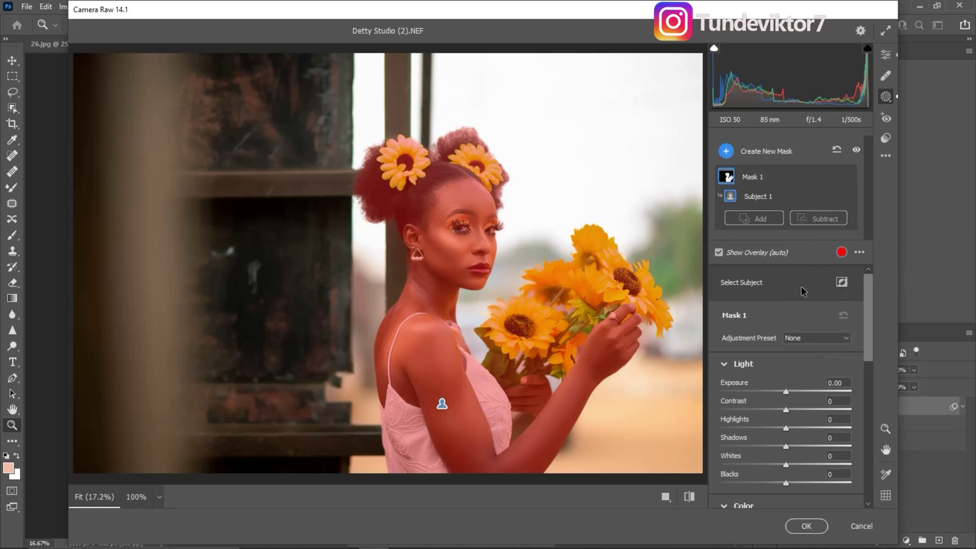
{"action": "left_click", "coordinate": [842, 283]}
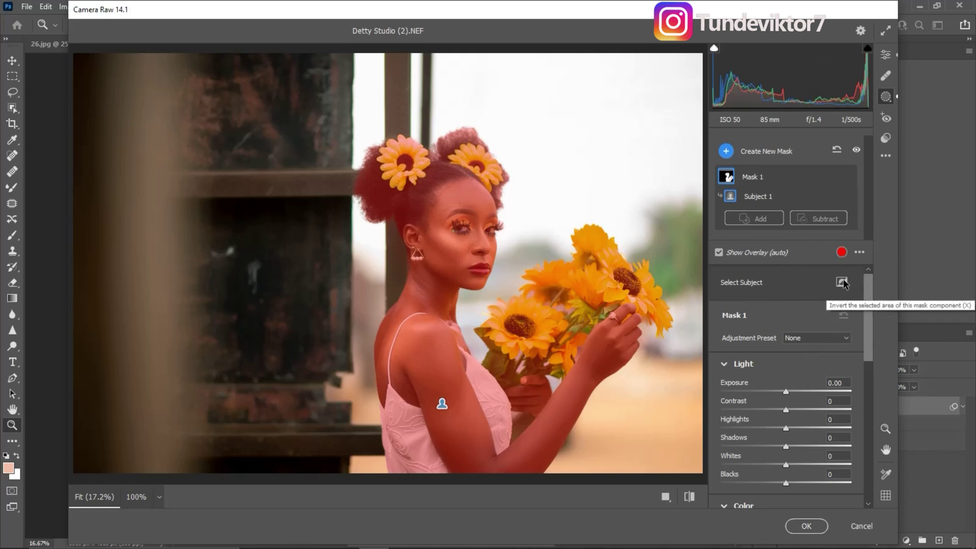
{"action": "left_click", "coordinate": [842, 283]}
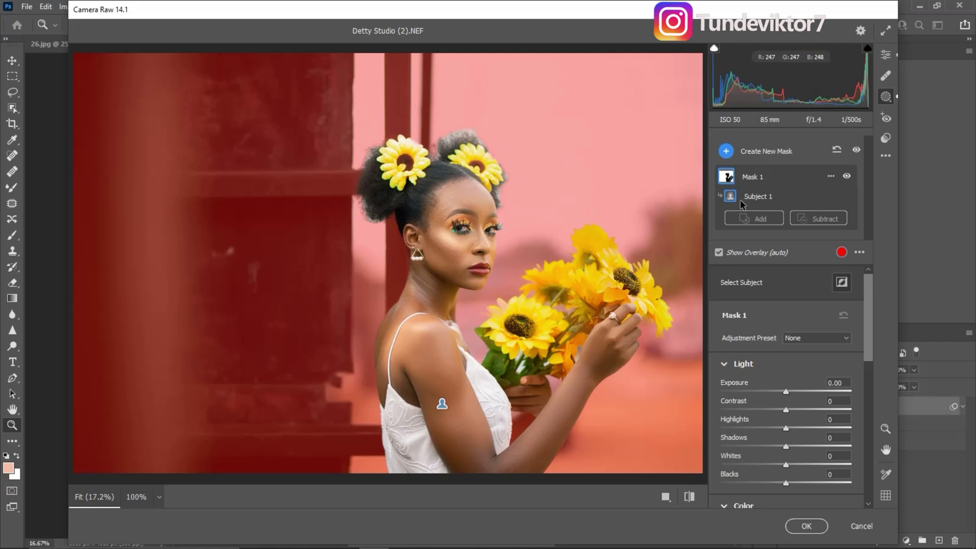
{"action": "left_click", "coordinate": [720, 252]}
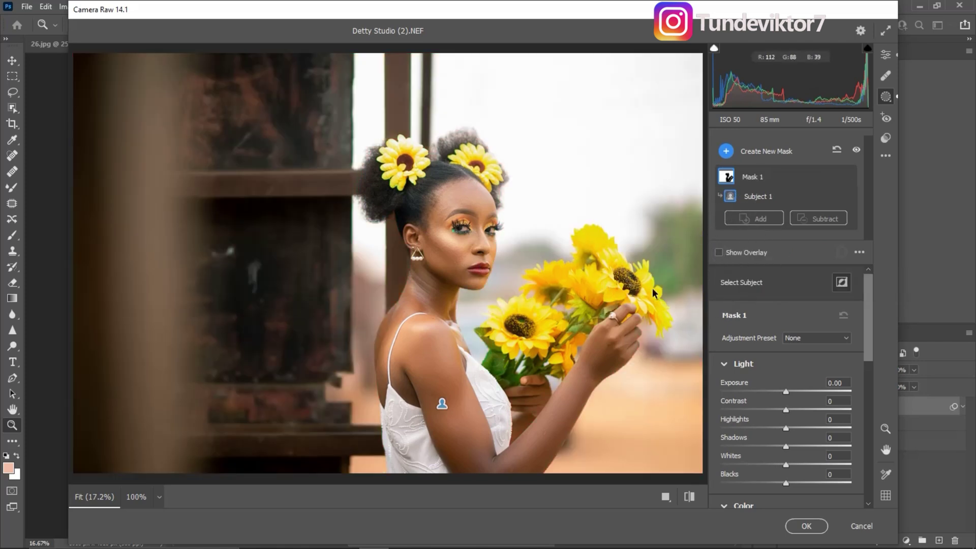
- Darken and warm the background: lower Exposure, Highlights, Blacks -5, Whites +9, Temperature +12, Tint +6
{"action": "left_click", "coordinate": [785, 393]}
{"action": "left_click_drag", "start_coordinate": [786, 392], "coordinate": [770, 437]}
{"action": "left_click_drag", "start_coordinate": [771, 436], "coordinate": [769, 436]}
{"action": "left_click_drag", "start_coordinate": [786, 483], "coordinate": [792, 468]}
{"action": "left_click_drag", "start_coordinate": [868, 360], "coordinate": [869, 412]}
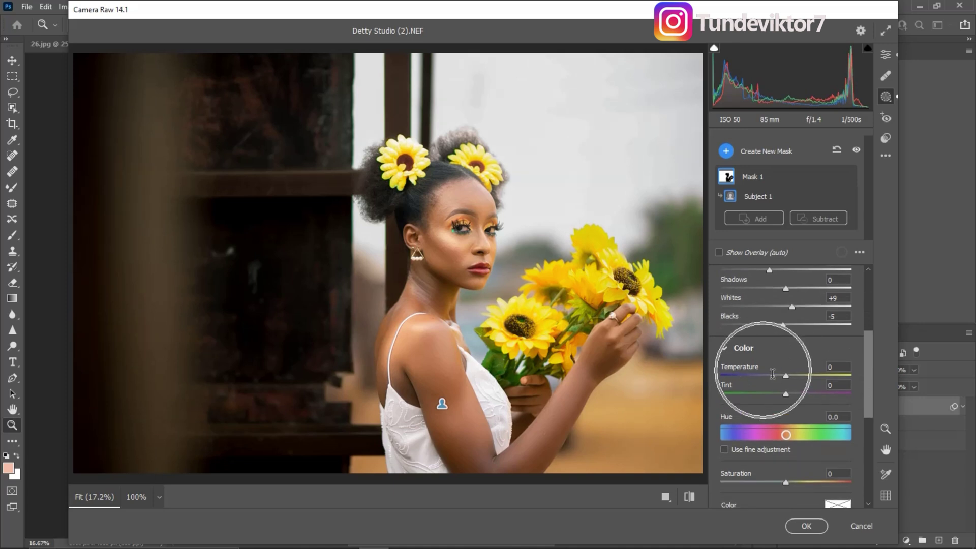
{"action": "left_click_drag", "start_coordinate": [791, 376], "coordinate": [791, 393]}
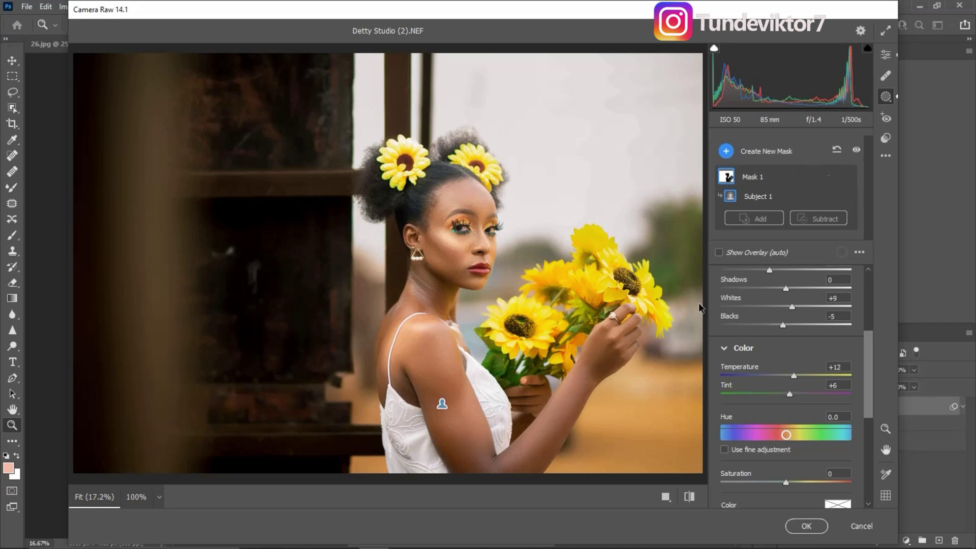
- Compare the background adjustment against default settings, ending on the edited look
{"action": "left_click", "coordinate": [689, 497]}
{"action": "left_click", "coordinate": [689, 497]}
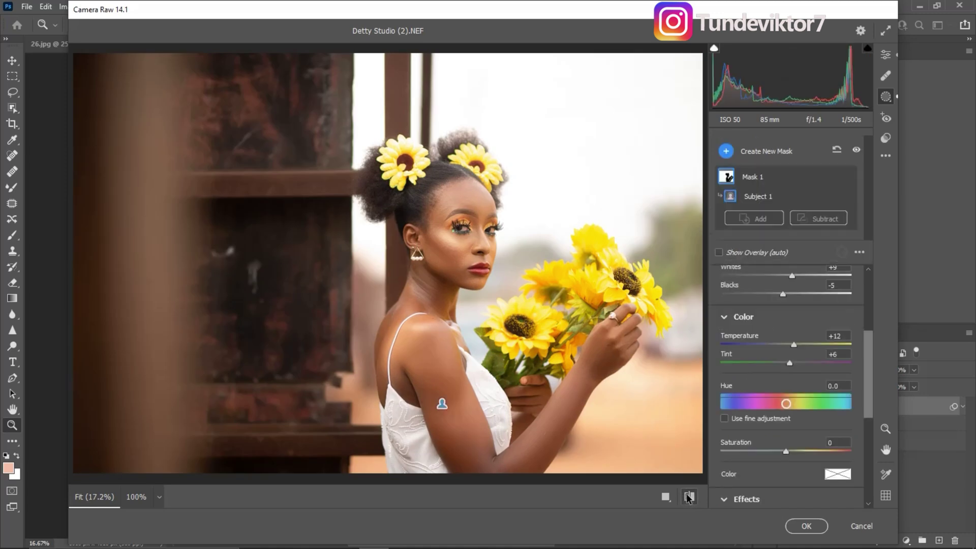
{"action": "left_click", "coordinate": [689, 497]}
{"action": "left_click", "coordinate": [689, 497]}
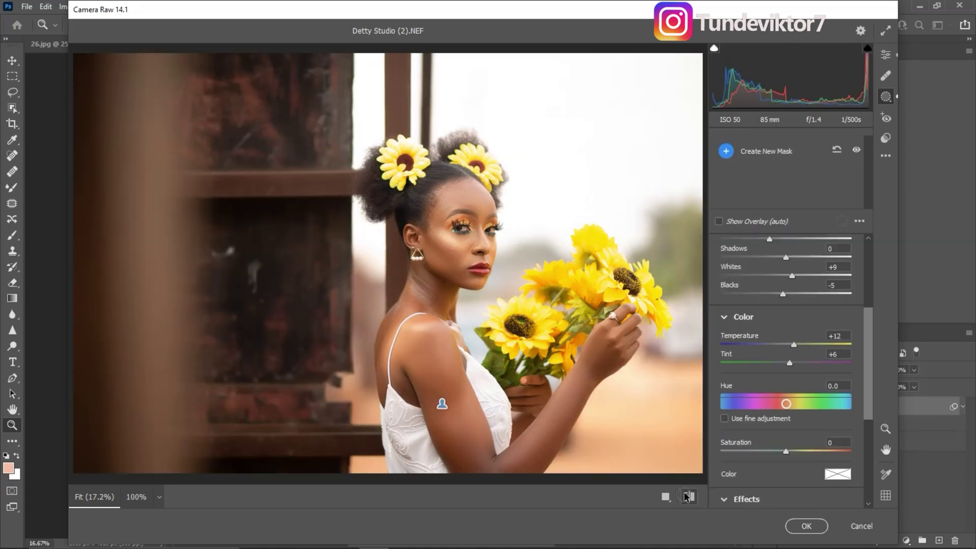
{"action": "left_click", "coordinate": [689, 497]}
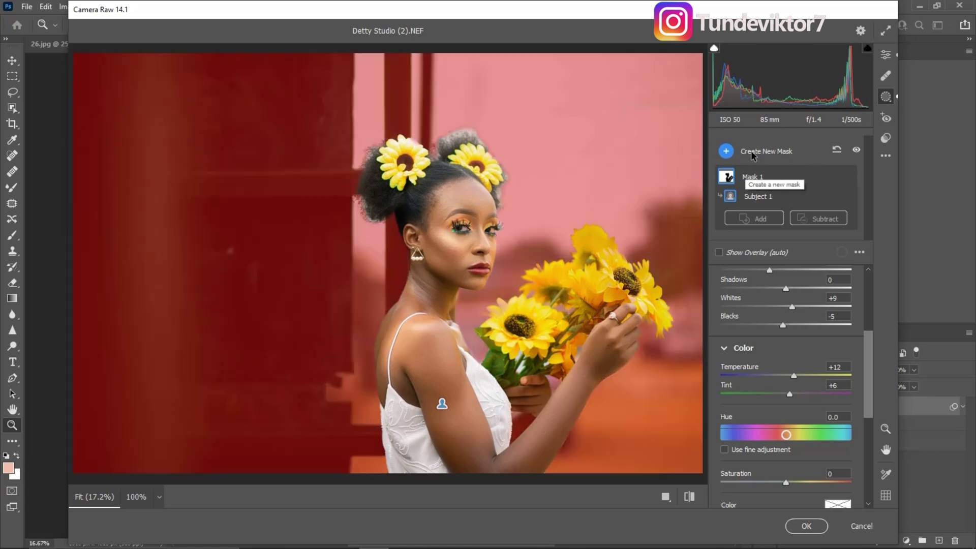
- Create Mask 2 from the detected subject with the red overlay hidden
{"action": "left_click", "coordinate": [748, 155]}
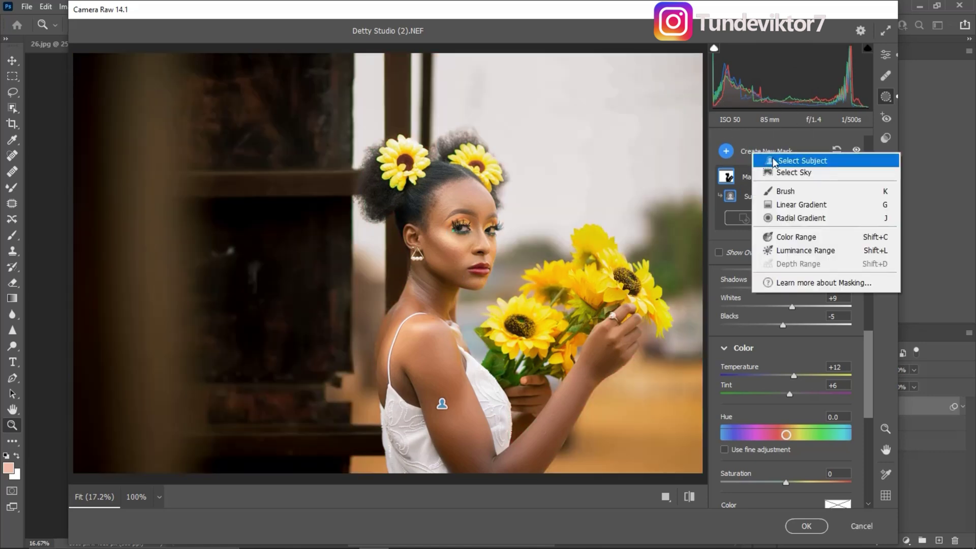
{"action": "left_click", "coordinate": [801, 160]}
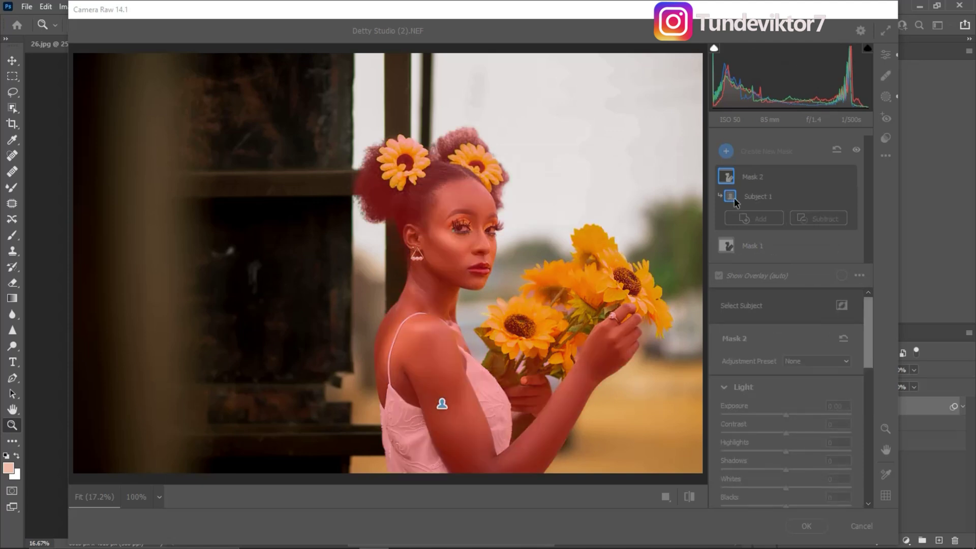
{"action": "left_click", "coordinate": [719, 275]}
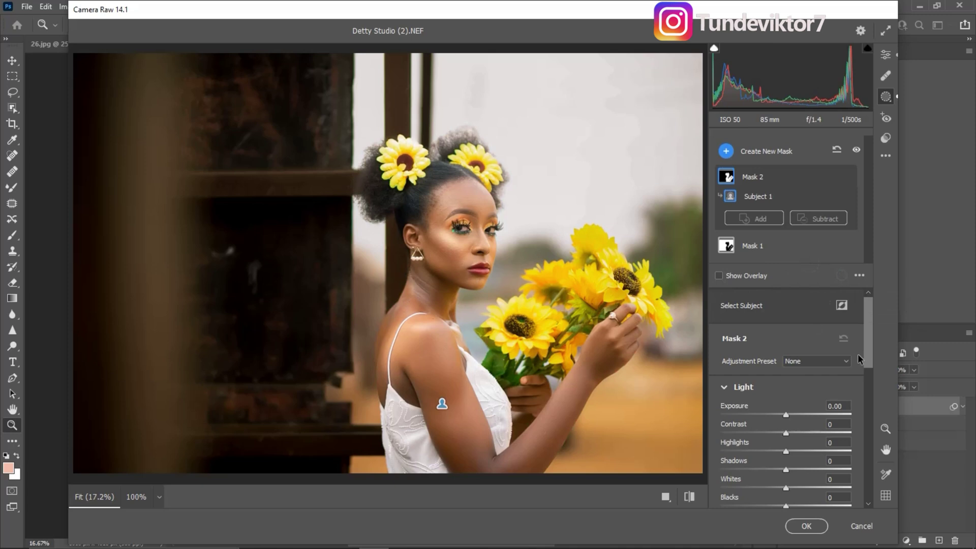
- Set Mask 2's Highlights to -19 and Temperature to +7, then zoom in and back out
{"action": "scroll", "coordinate": [867, 388], "scroll_direction": "down", "scroll_amount": 5}
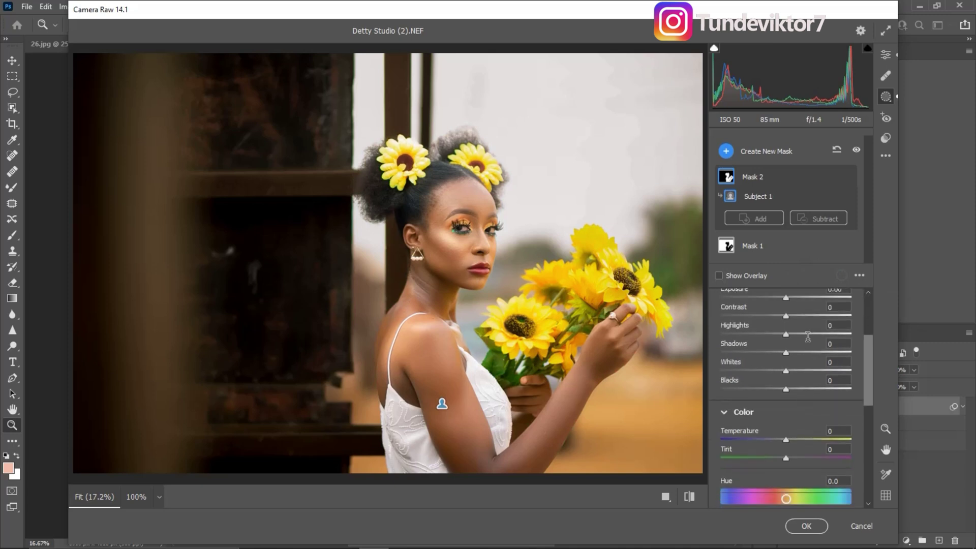
{"action": "left_click_drag", "start_coordinate": [777, 338], "coordinate": [778, 339]}
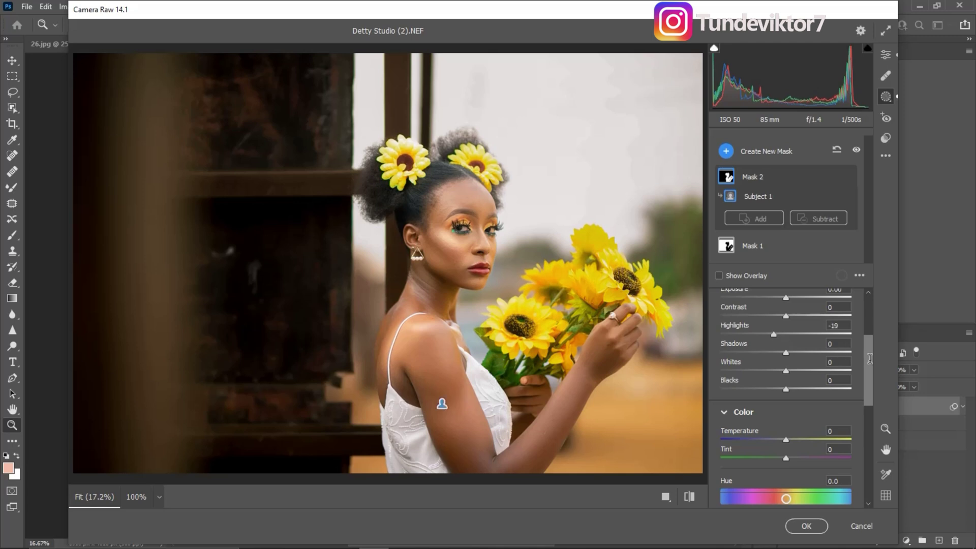
{"action": "scroll", "coordinate": [871, 377], "scroll_direction": "down", "scroll_amount": 2}
{"action": "left_click_drag", "start_coordinate": [787, 396], "coordinate": [792, 398]}
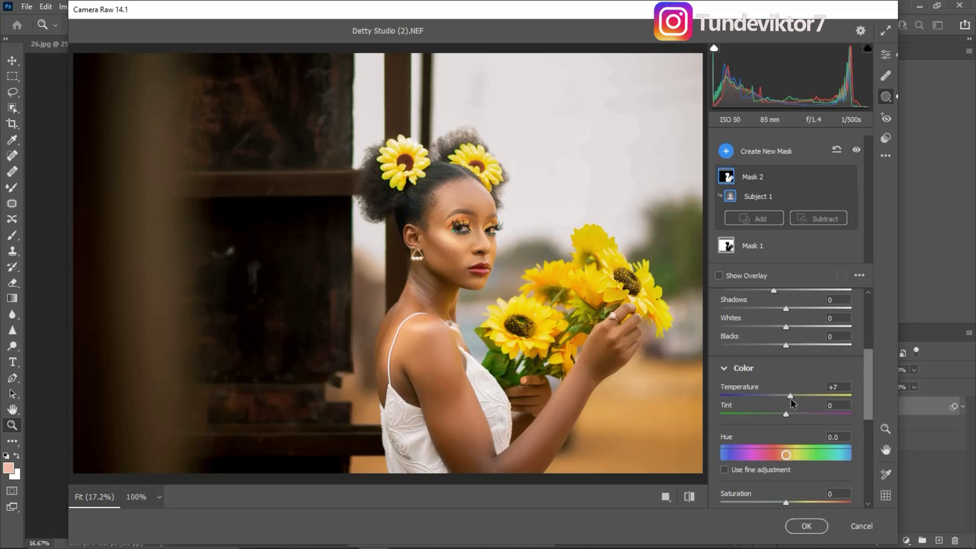
{"action": "left_click", "coordinate": [724, 469]}
{"action": "left_click", "coordinate": [136, 497]}
{"action": "key", "text": "alt"}
{"action": "key", "text": "z"}
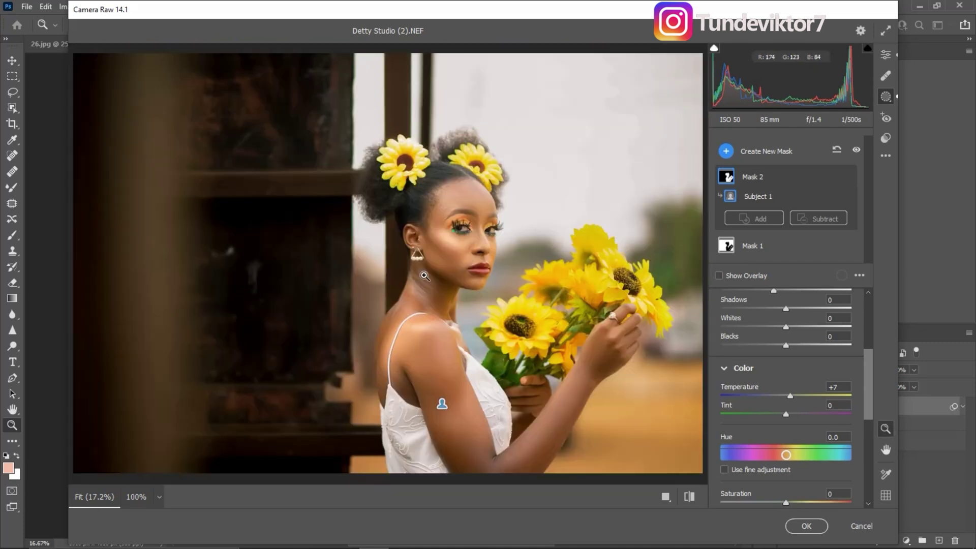
{"action": "left_click", "coordinate": [400, 286], "text": "alt"}
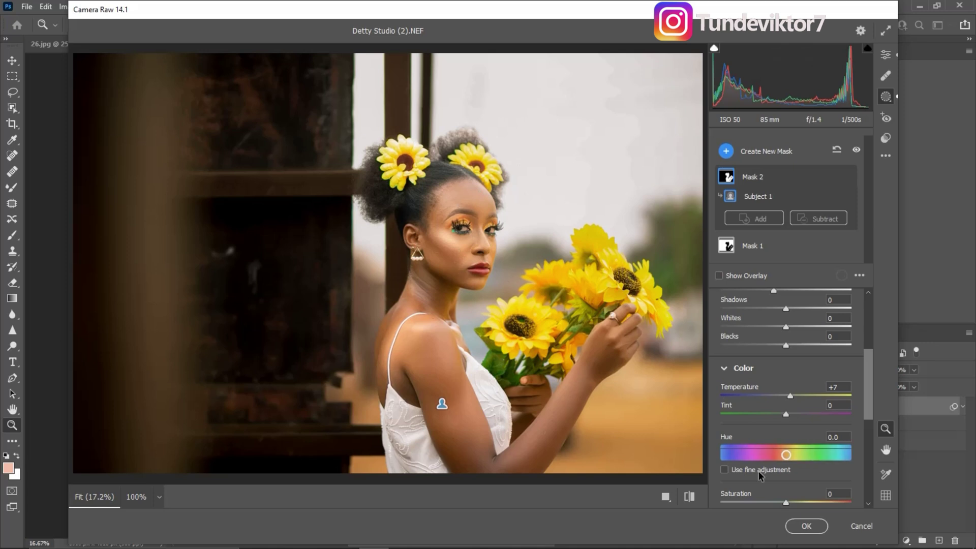
- Apply the Camera Raw grade to Layer 1, set its opacity to 70%, and toggle visibility to compare
{"action": "left_click", "coordinate": [807, 526]}
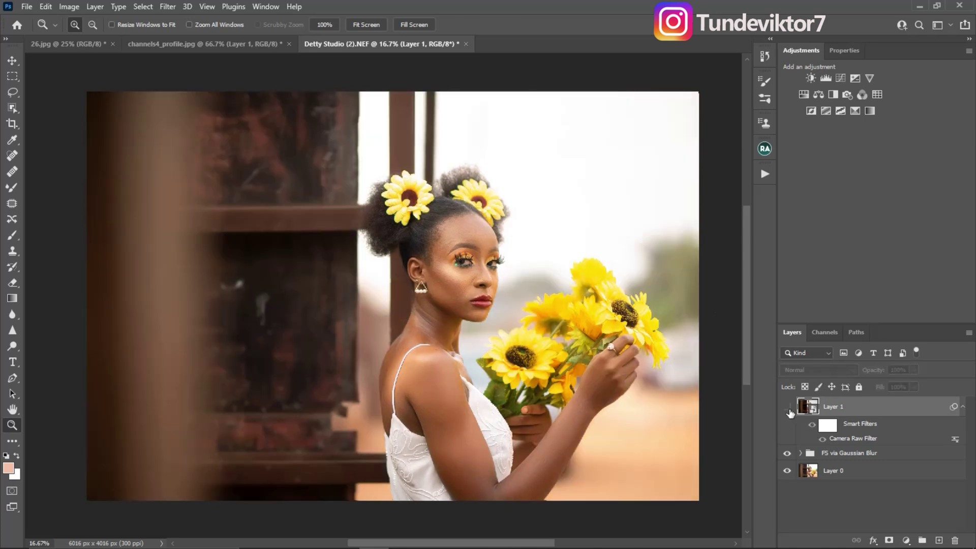
{"action": "left_click", "coordinate": [787, 406]}
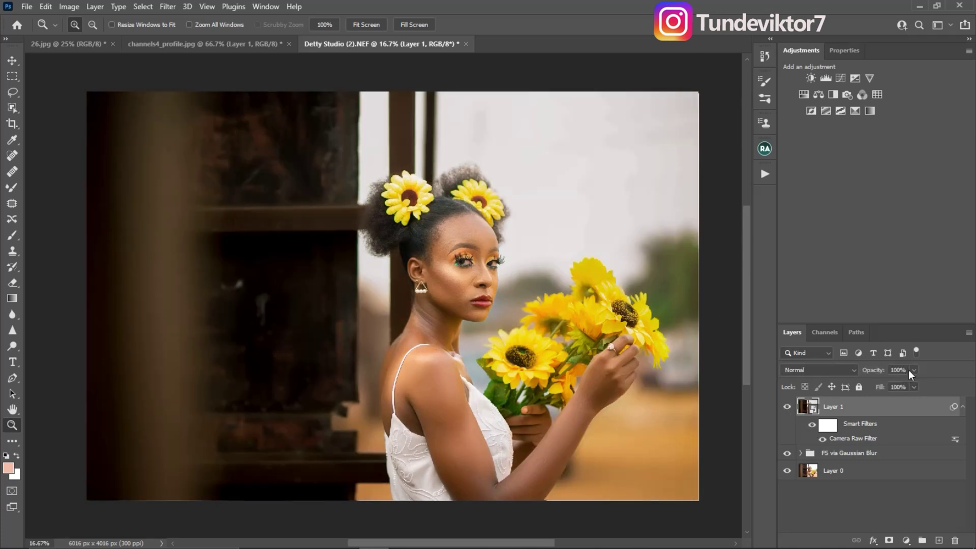
{"action": "left_click", "coordinate": [917, 375]}
{"action": "left_click_drag", "start_coordinate": [914, 386], "coordinate": [900, 388]}
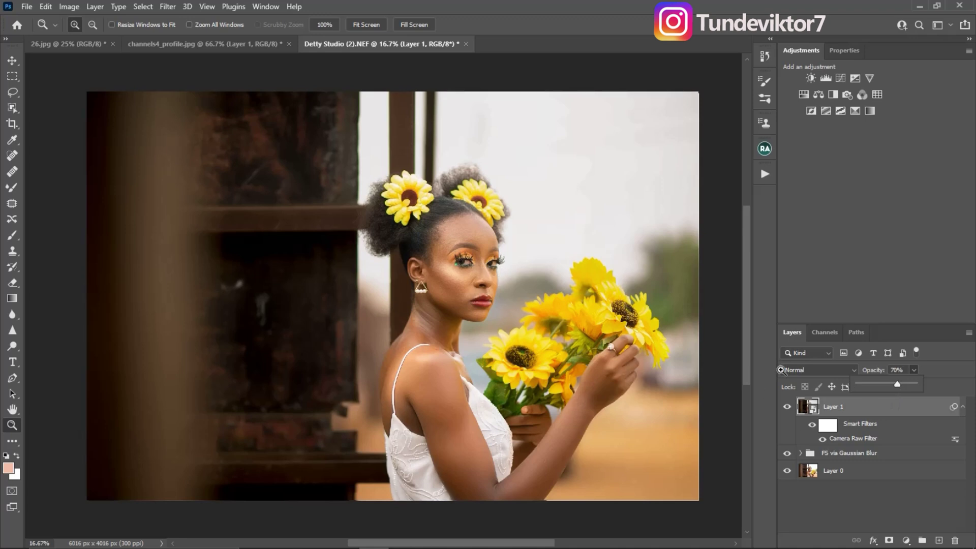
{"action": "left_click", "coordinate": [789, 409]}
{"action": "left_click", "coordinate": [789, 409]}
{"action": "left_click", "coordinate": [790, 408]}
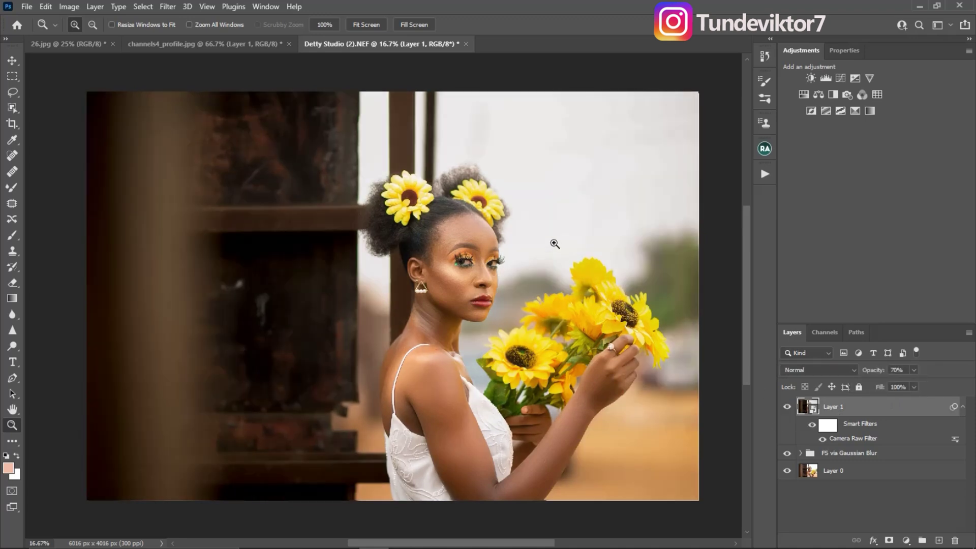